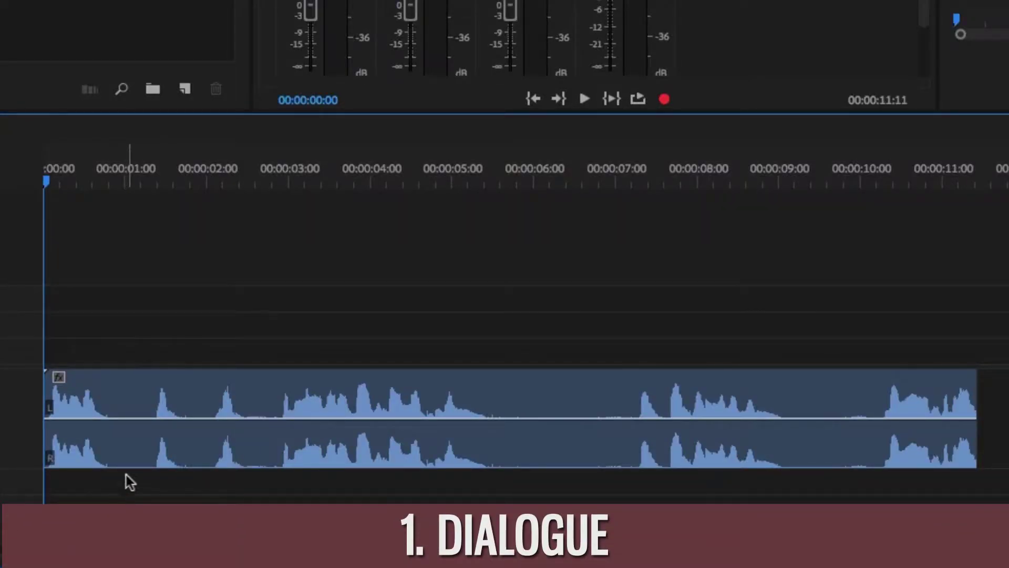
- Stretch the Audio 2 music clip to fill the gap and drop the Audio 2 fader to -12.4 dB
left_click(141, 449)
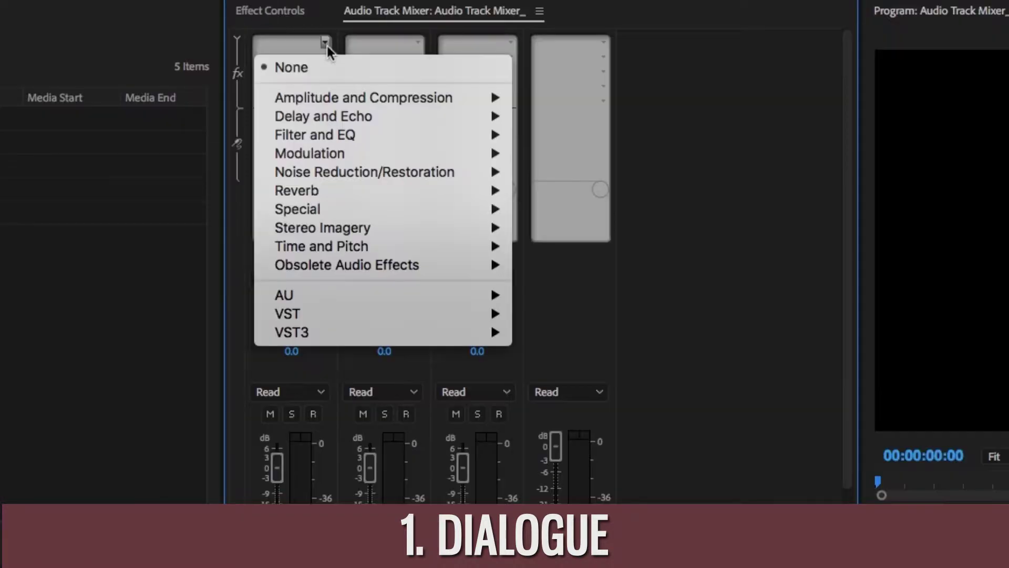
mouse_move(314, 133)
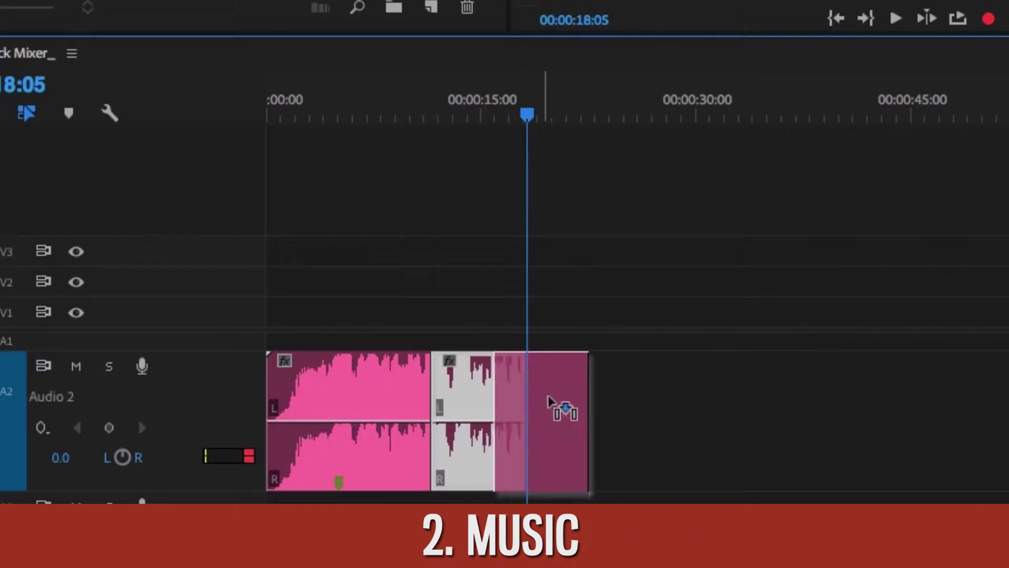
left_click_drag(552, 399, 570, 401)
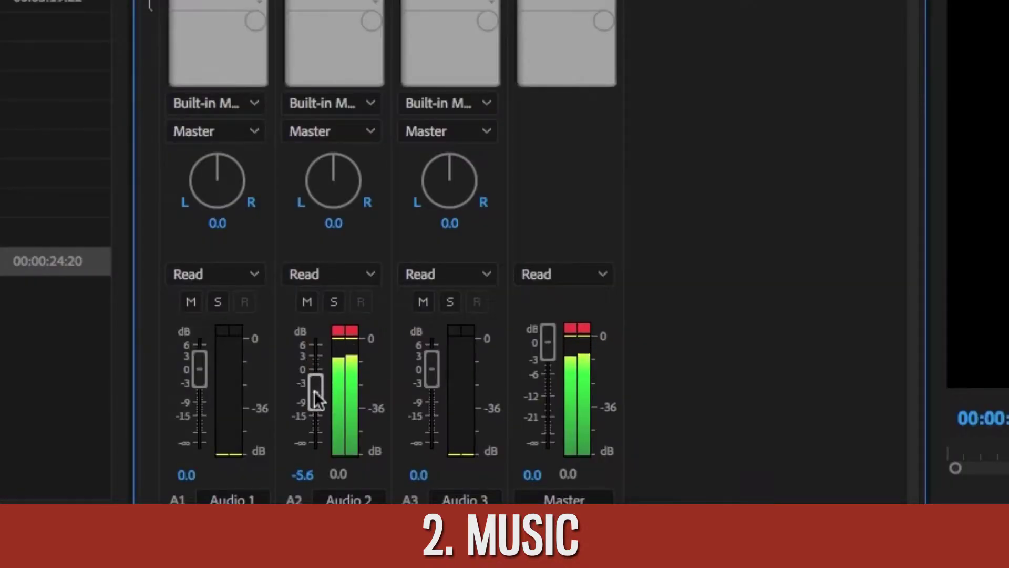
left_click_drag(314, 392, 311, 406)
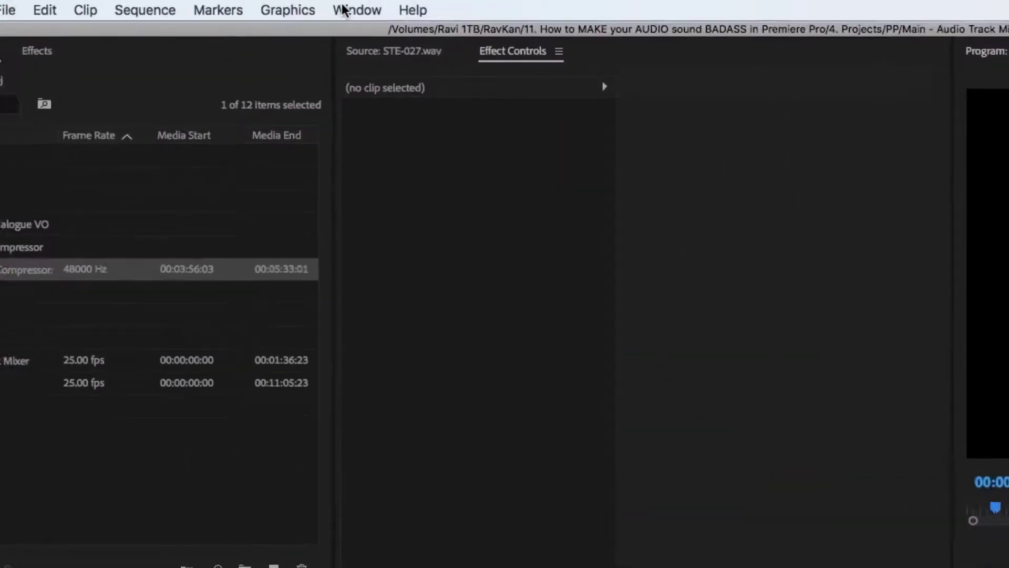
- Show the Audio Track Mixer from the Window menu with its effects and sends racks expanded
left_click(342, 10)
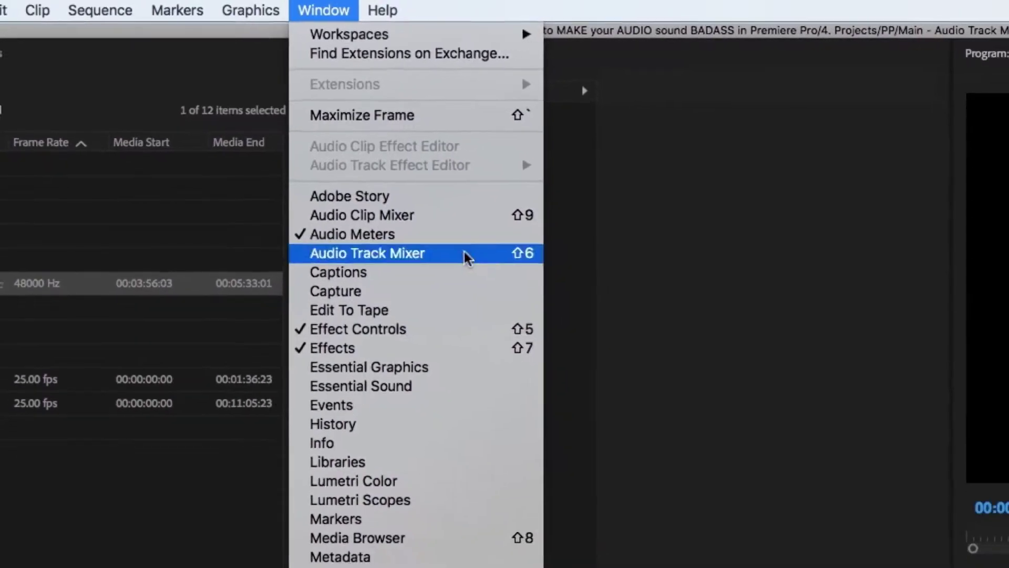
left_click(465, 254)
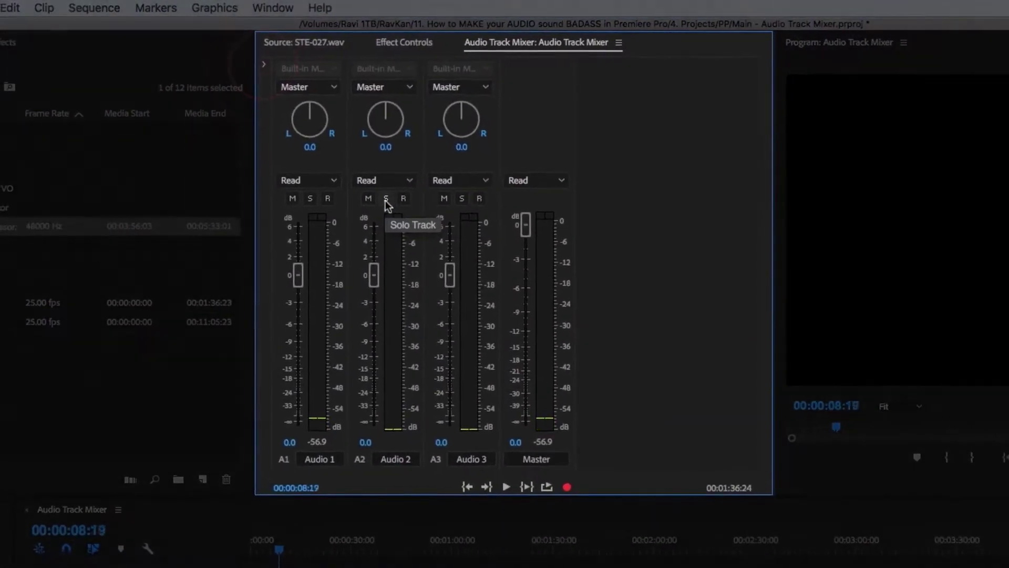
left_click(263, 62)
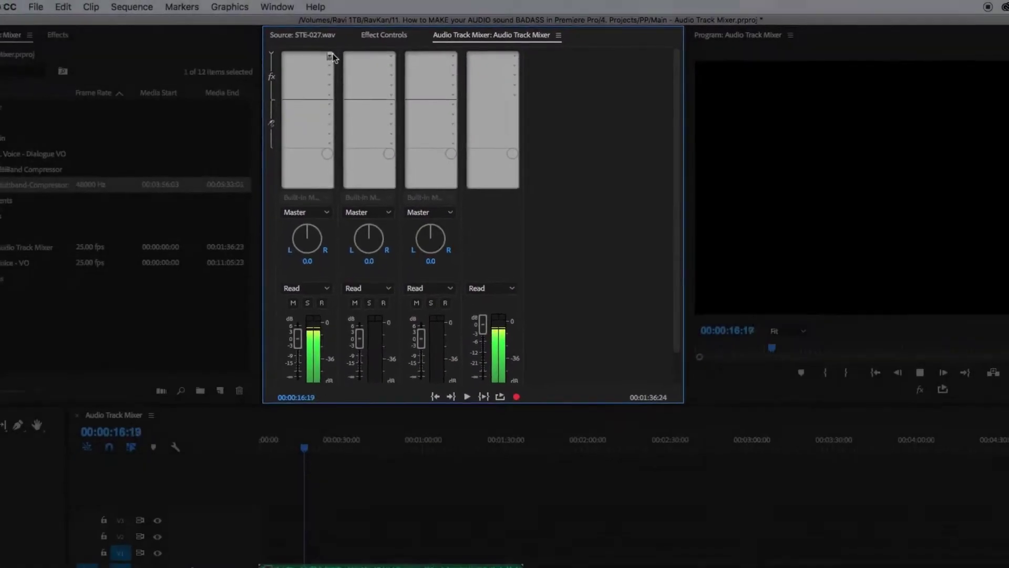
- Insert Amplitude and Compression > Multiband Compressor in Audio 1's first effect slot and open its editor
left_click(330, 56)
mouse_move(360, 98)
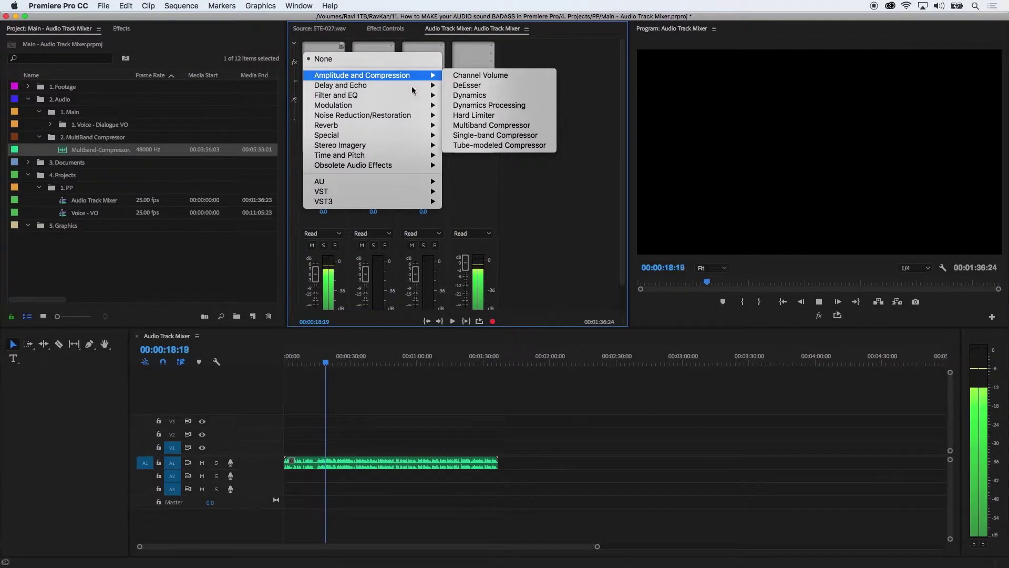
left_click(488, 125)
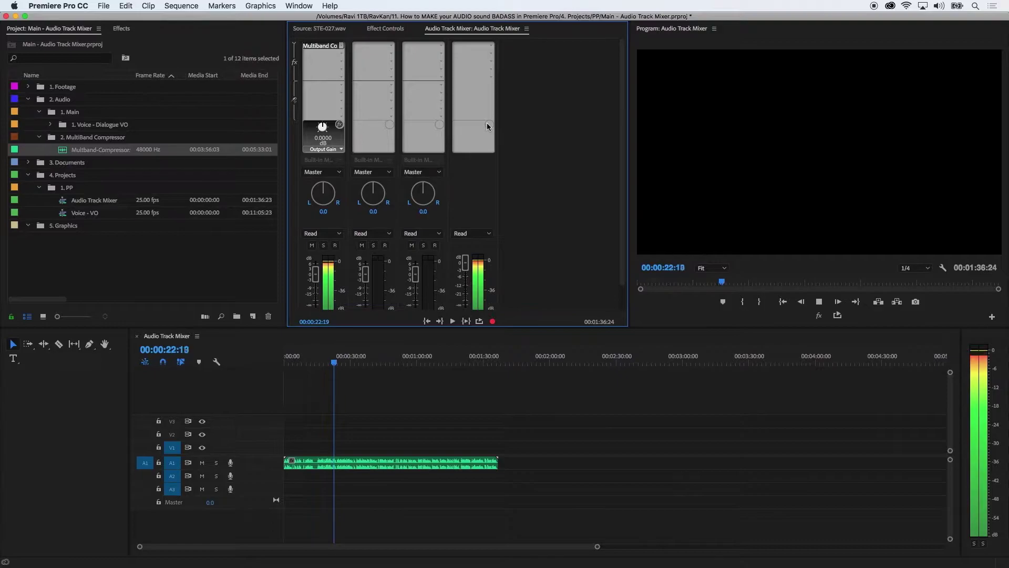
double_click(324, 46)
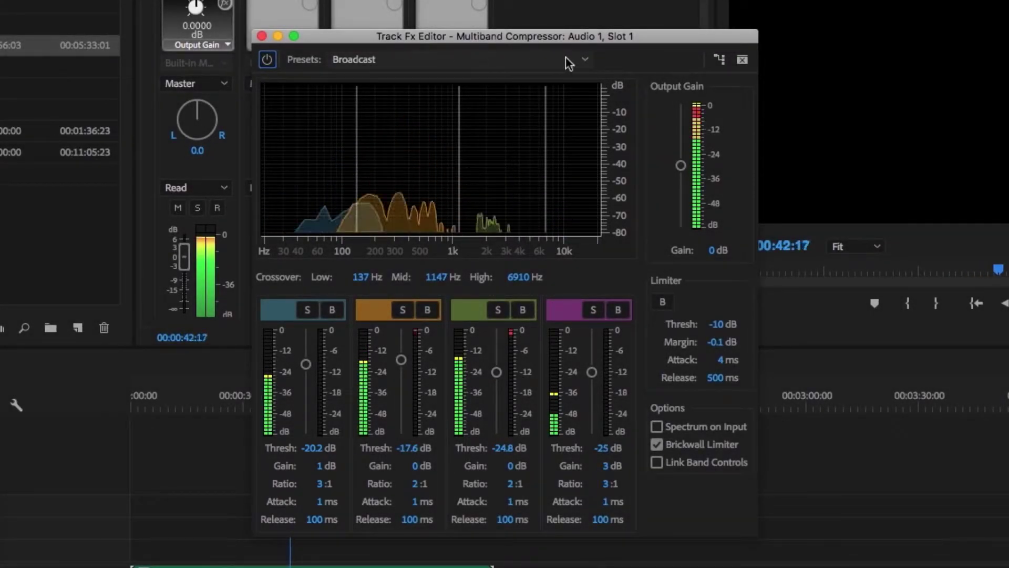
- Keep the Broadcast preset and set the Limiter Threshold to -6 dB
left_click(587, 60)
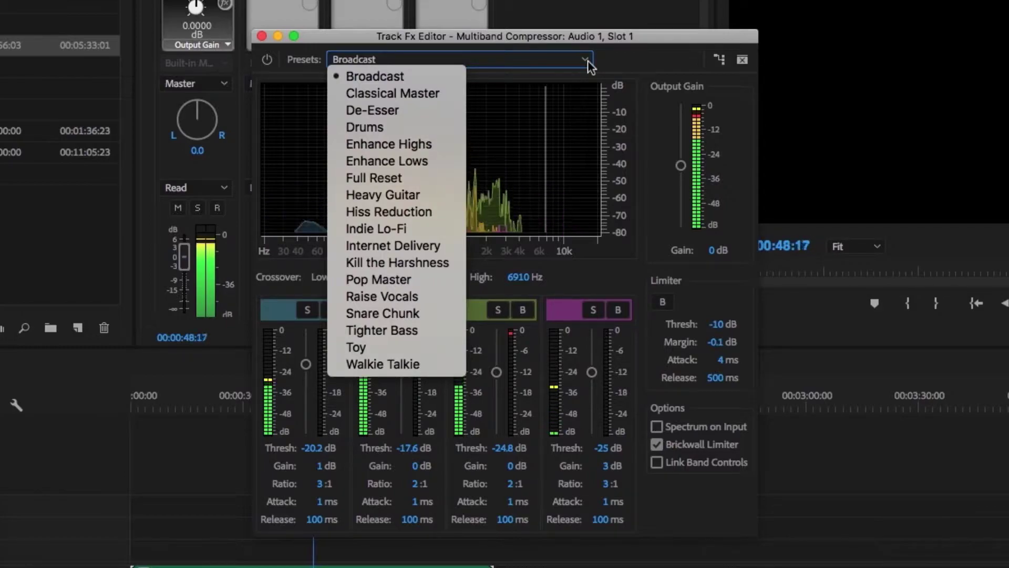
left_click(587, 60)
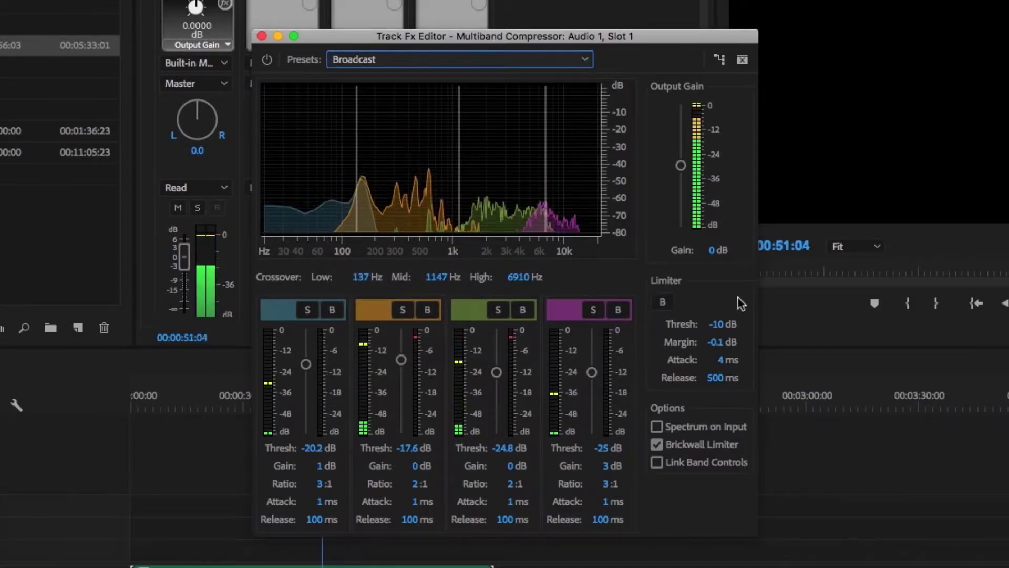
left_click(718, 324)
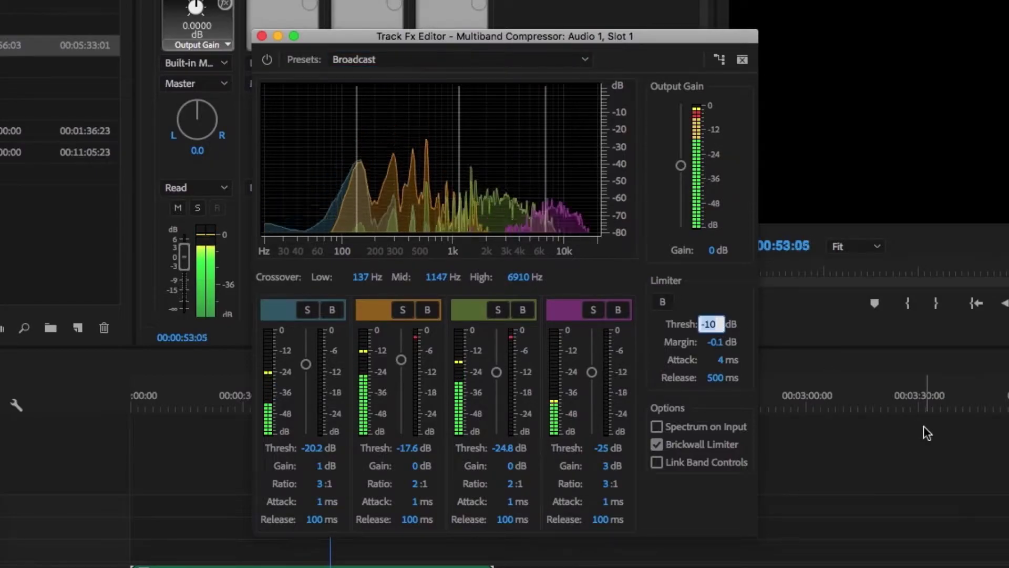
type("-6")
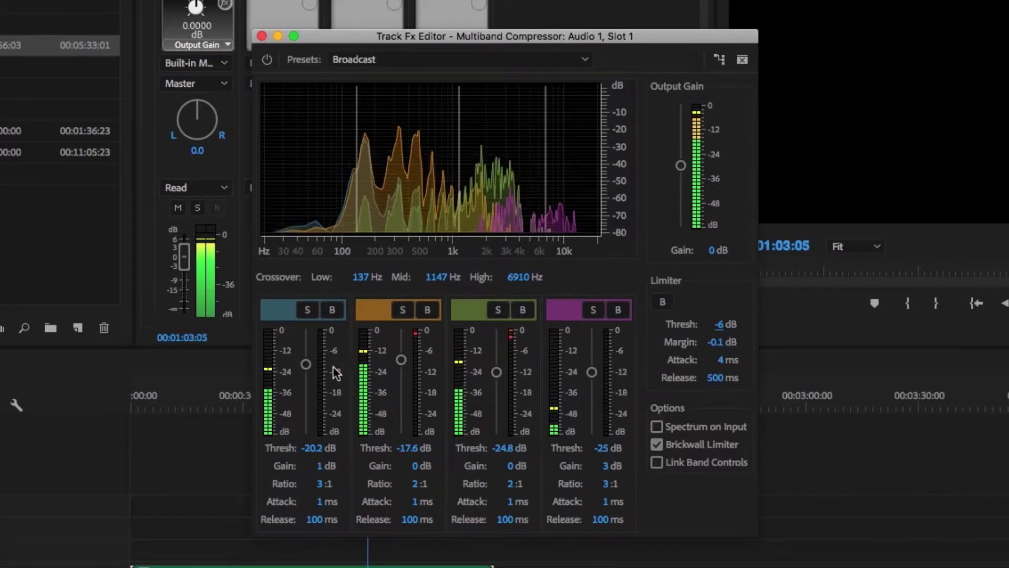
- Turn Brickwall Limiter off and lower the band 2 and band 1 thresholds to -24 dB
left_click(655, 443)
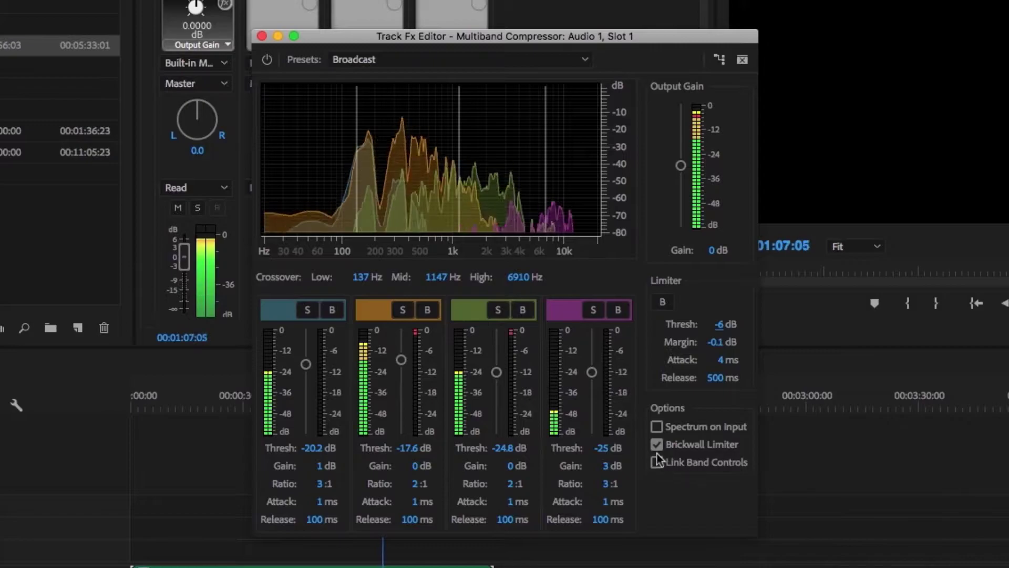
left_click(658, 444)
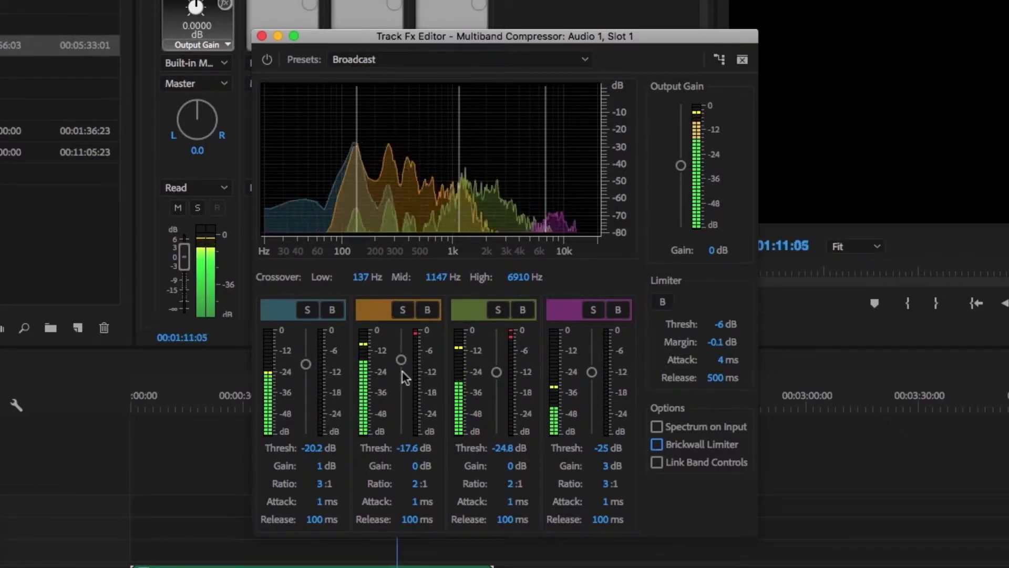
left_click_drag(403, 364, 401, 374)
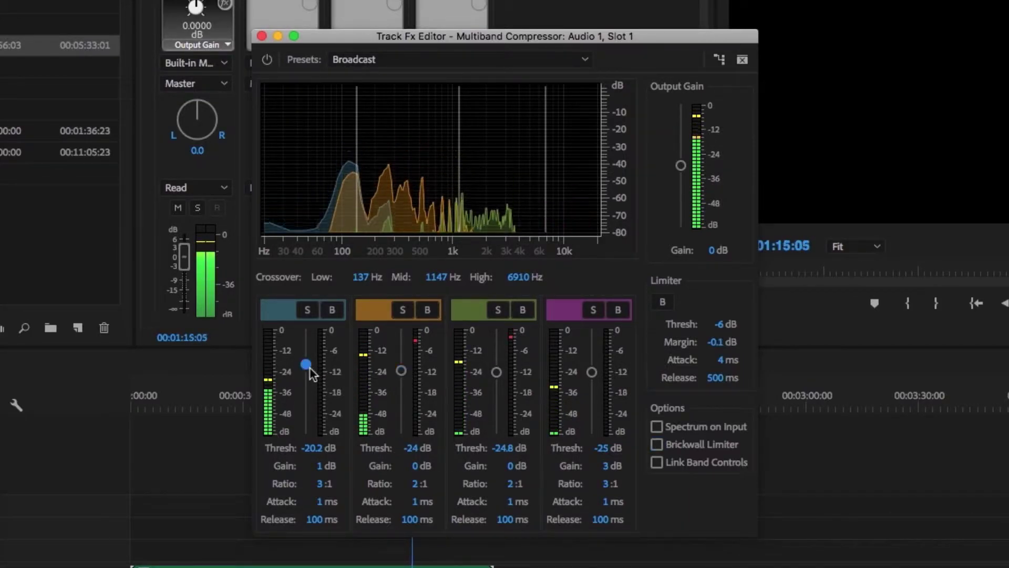
left_click_drag(310, 367, 309, 376)
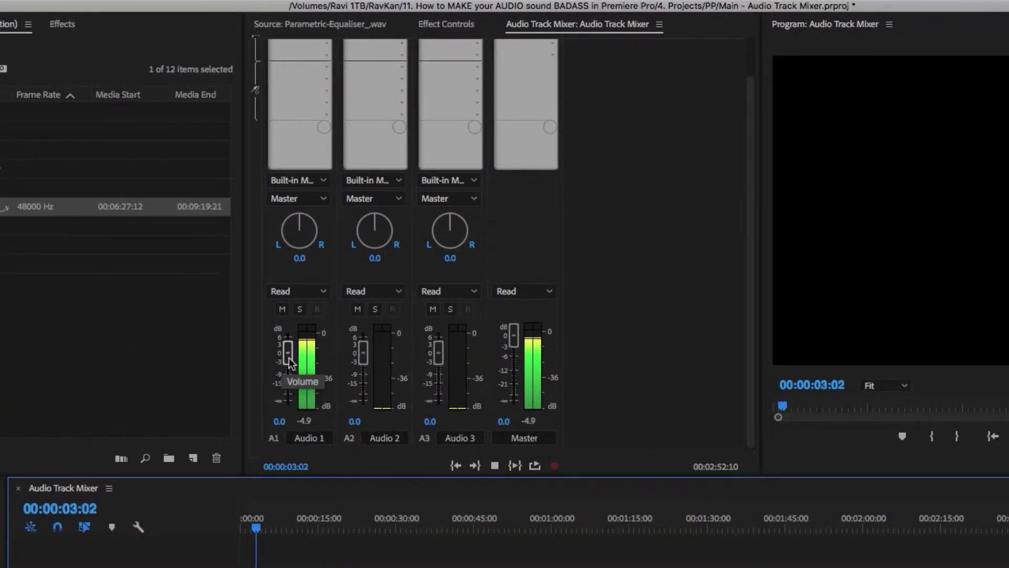
- Set the Audio 1 fader to -4.6 dB and add Filter and EQ > Parametric Equalizer in the next slot
left_click(288, 358)
left_click_drag(288, 357, 290, 373)
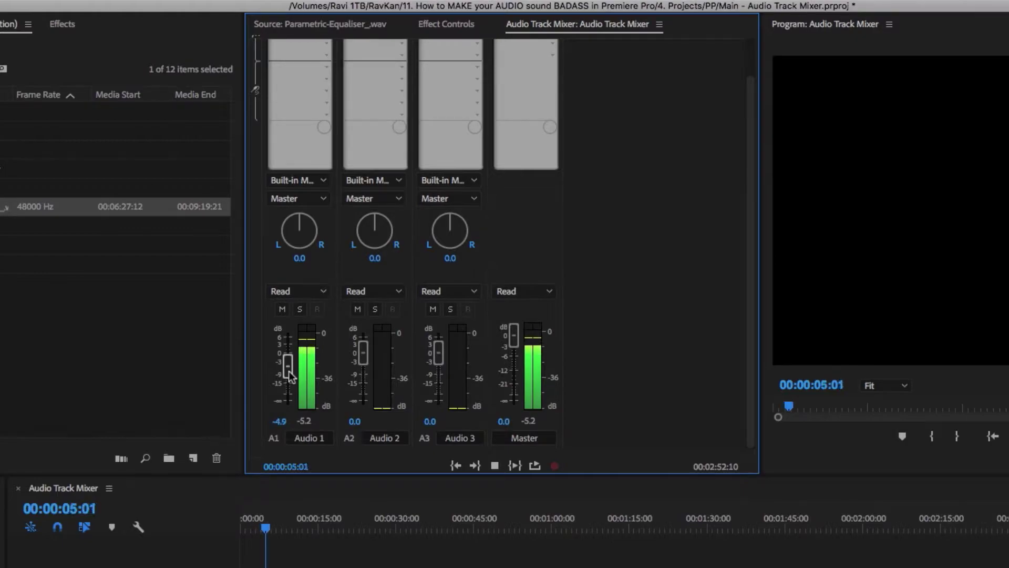
scroll(652, 253, "up", 2)
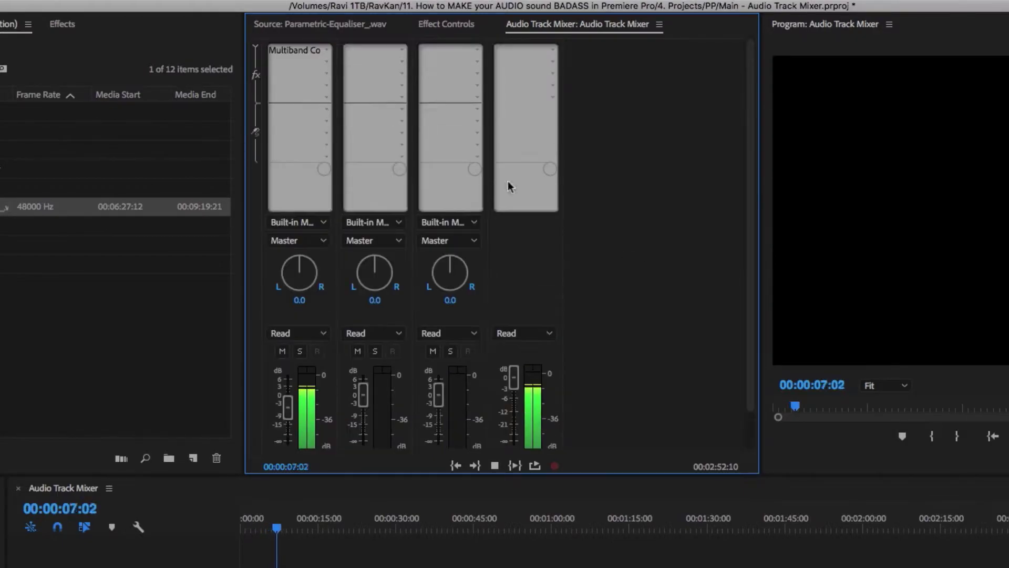
left_click(325, 55)
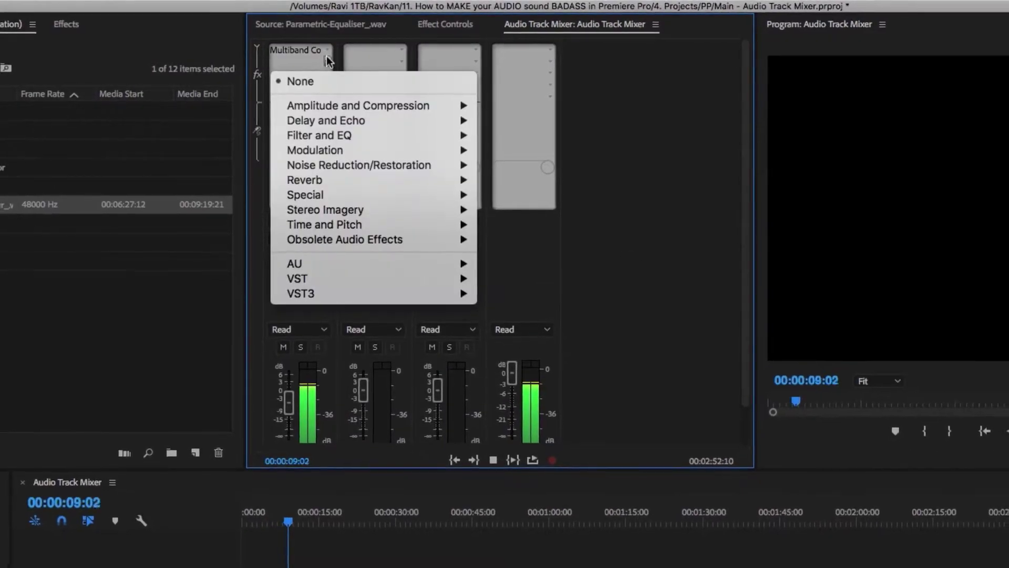
mouse_move(408, 137)
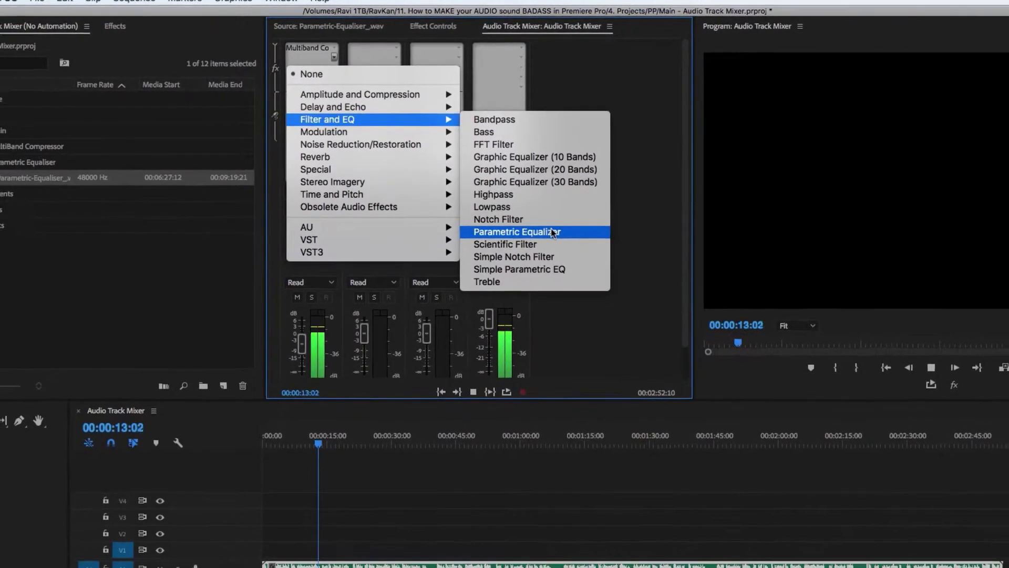
left_click(551, 232)
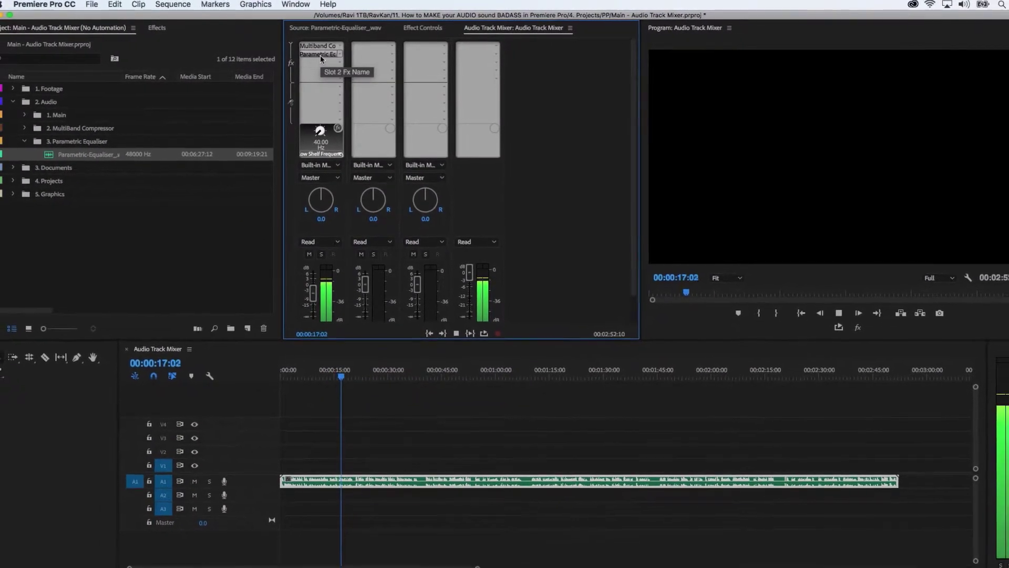
- Load the Vocal Enhancer preset on the Audio 1 Parametric Equalizer and enable bands 1 and 2
double_click(321, 55)
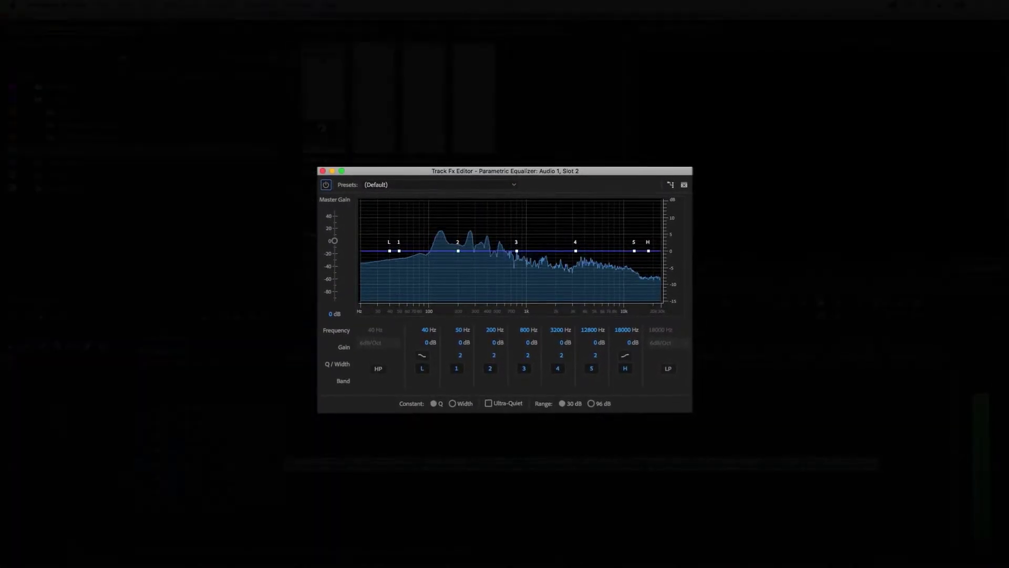
left_click(488, 184)
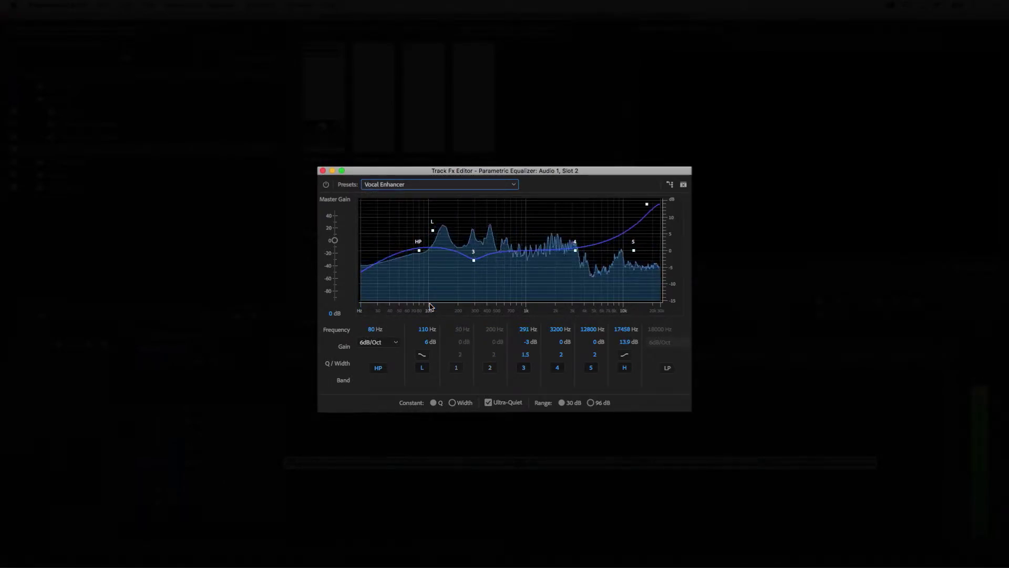
left_click(456, 368)
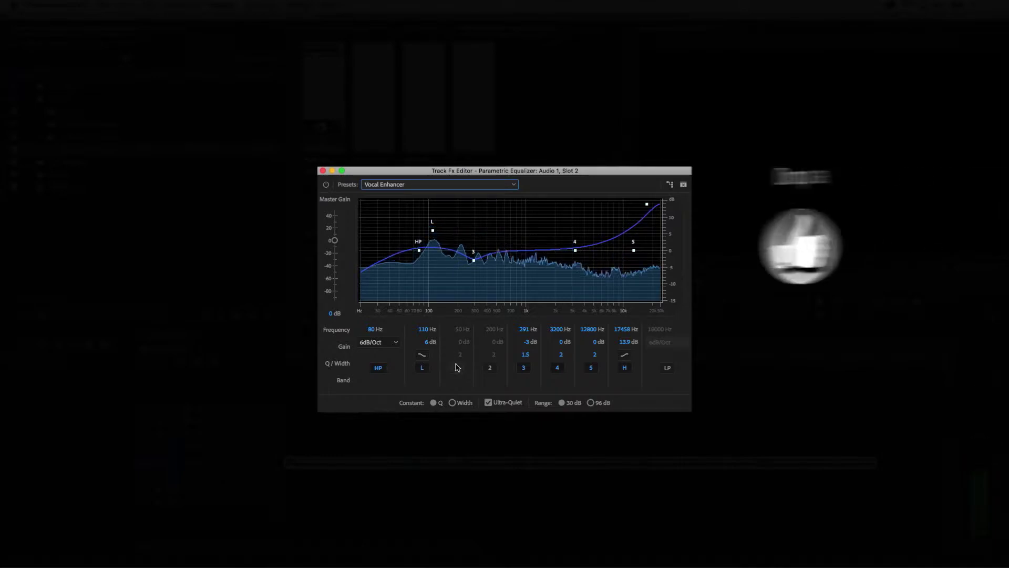
left_click(490, 368)
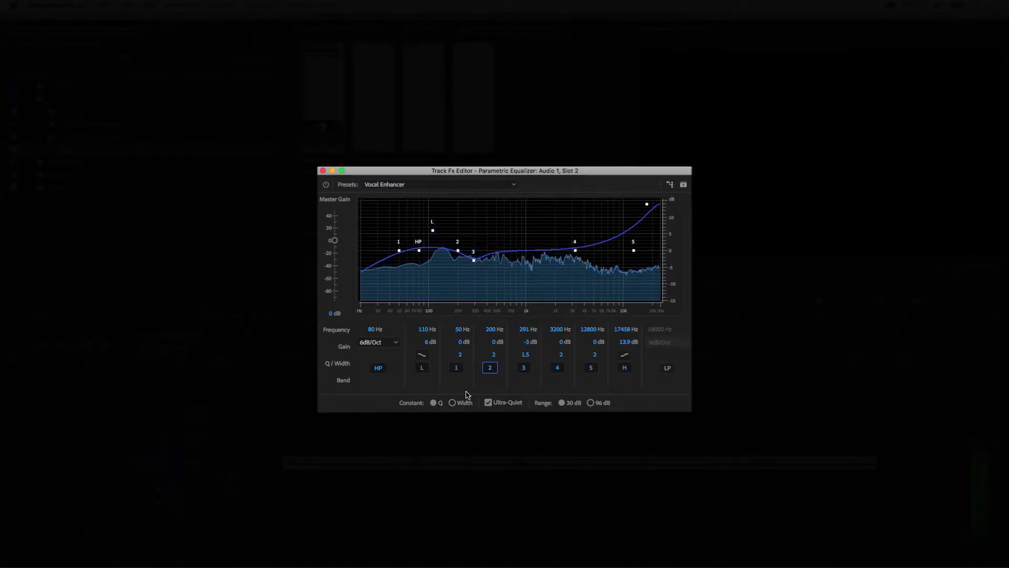
- Set the high-pass slope to 30dB/Oct and make the top band a 10.7 dB high shelf at 11645 Hz
left_click(395, 342)
left_click(391, 400)
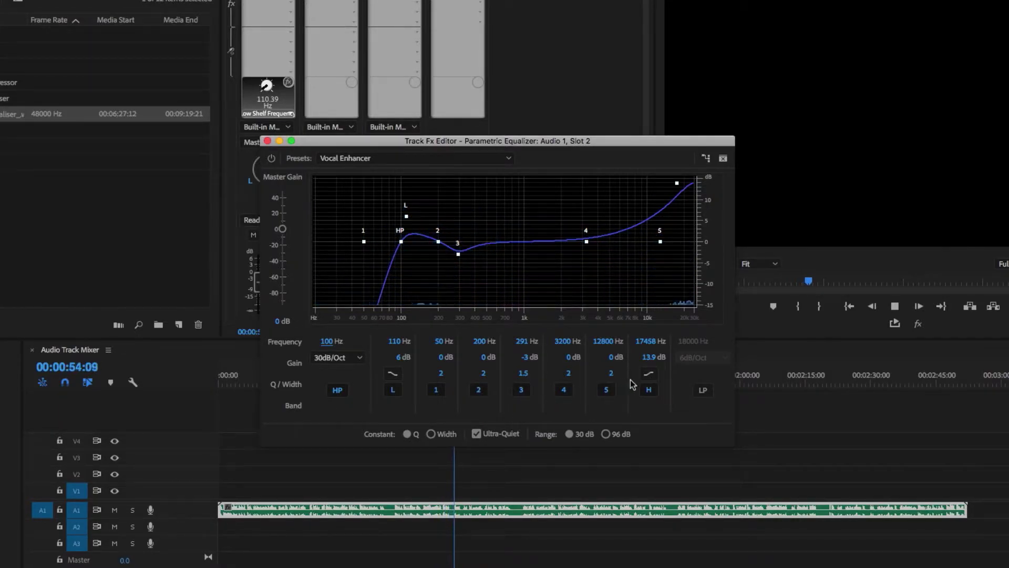
left_click(648, 374)
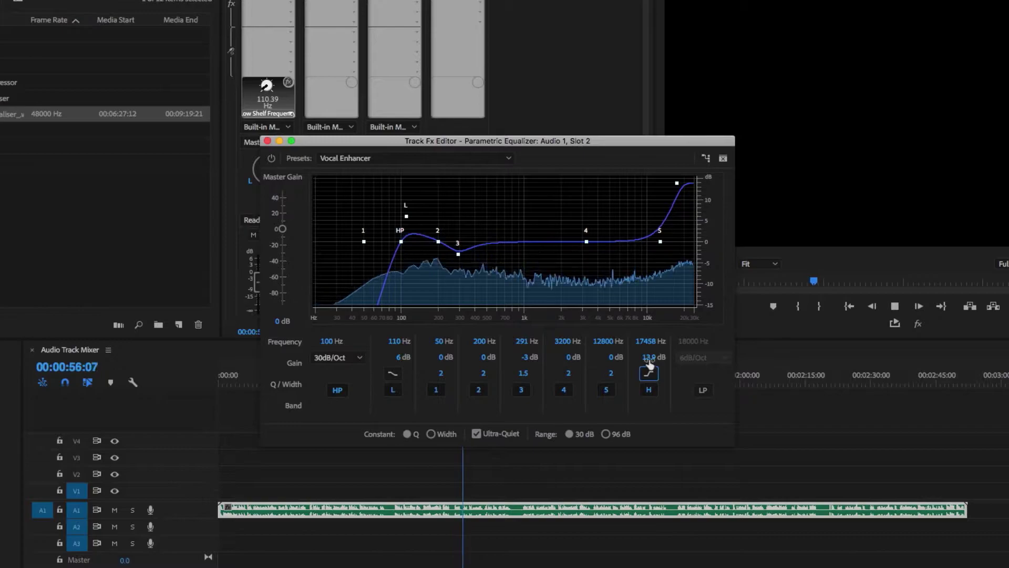
left_click_drag(650, 342, 640, 368)
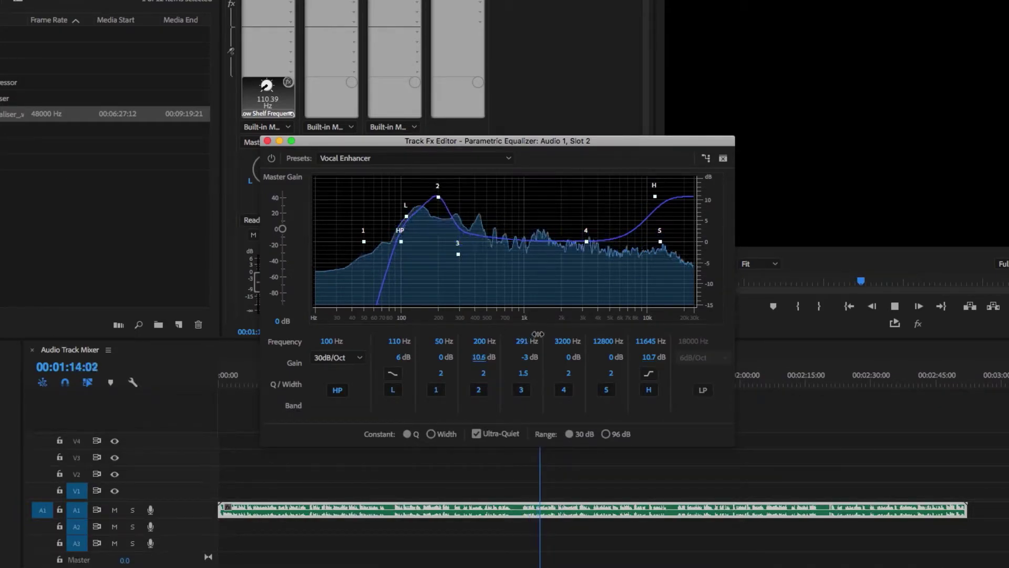
- Reduce EQ band 2 to a 3 dB gain with a Q/width of 1
left_click_drag(536, 334, 519, 341)
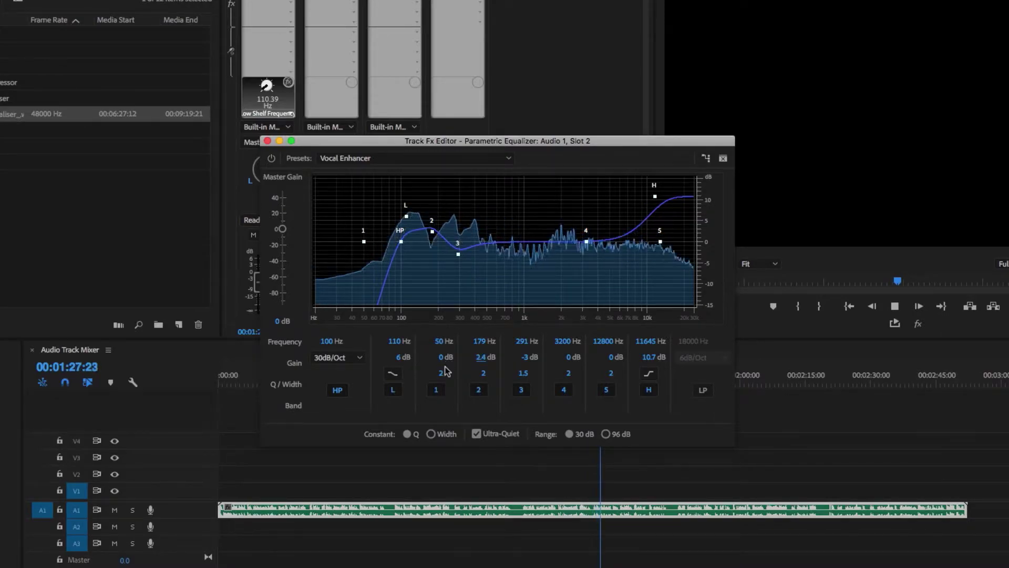
left_click(479, 358)
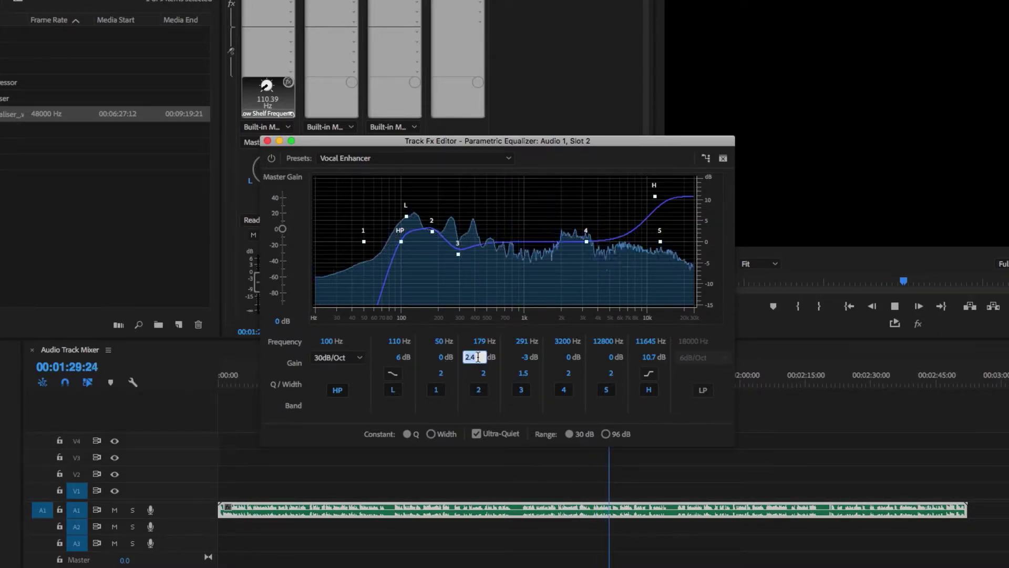
key("Return")
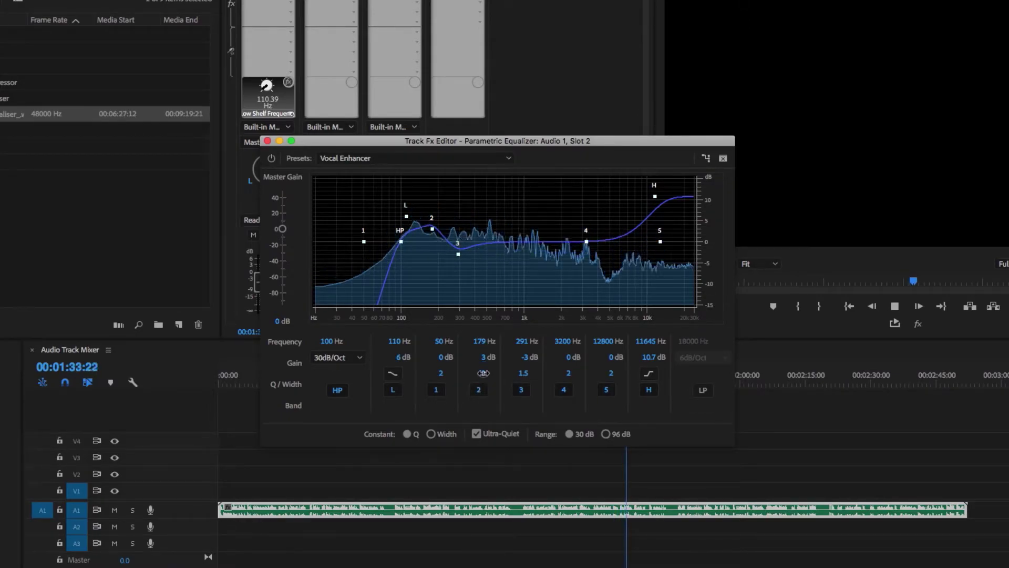
left_click(483, 373)
type("1")
key("Return")
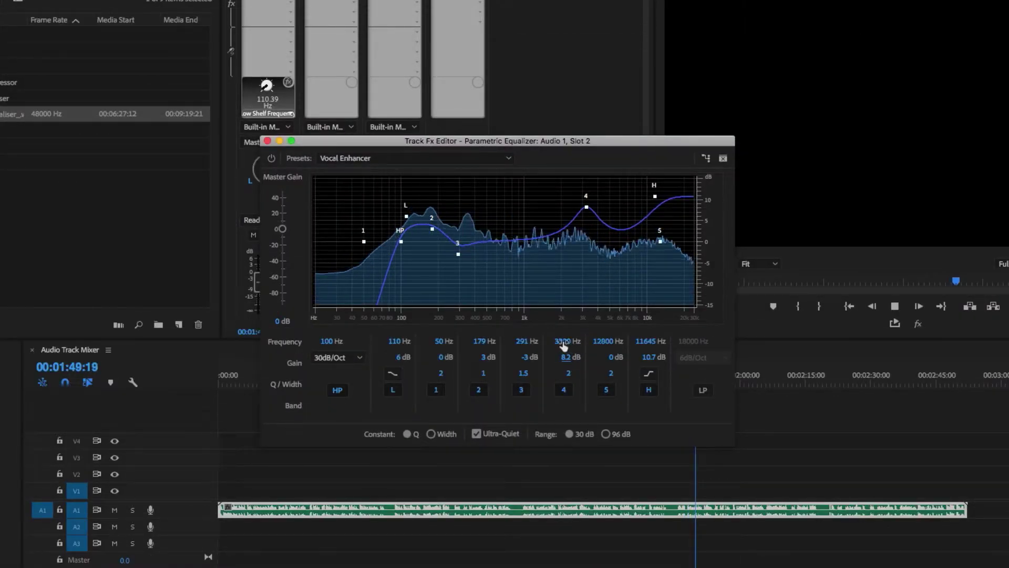
- Move EQ band 4 to 3128 Hz and set its gain to 3 dB
left_click_drag(561, 340, 542, 351)
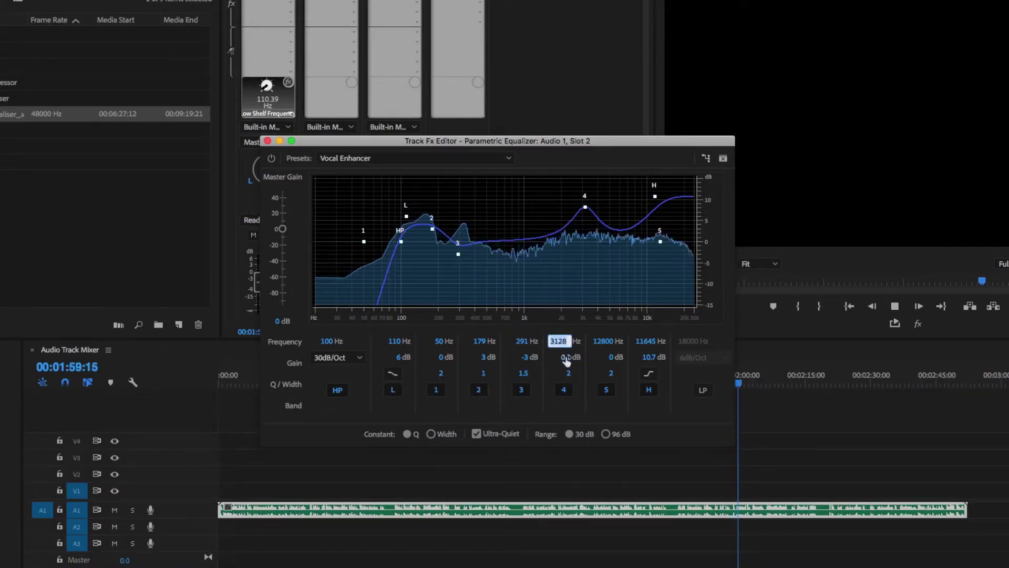
left_click(566, 358)
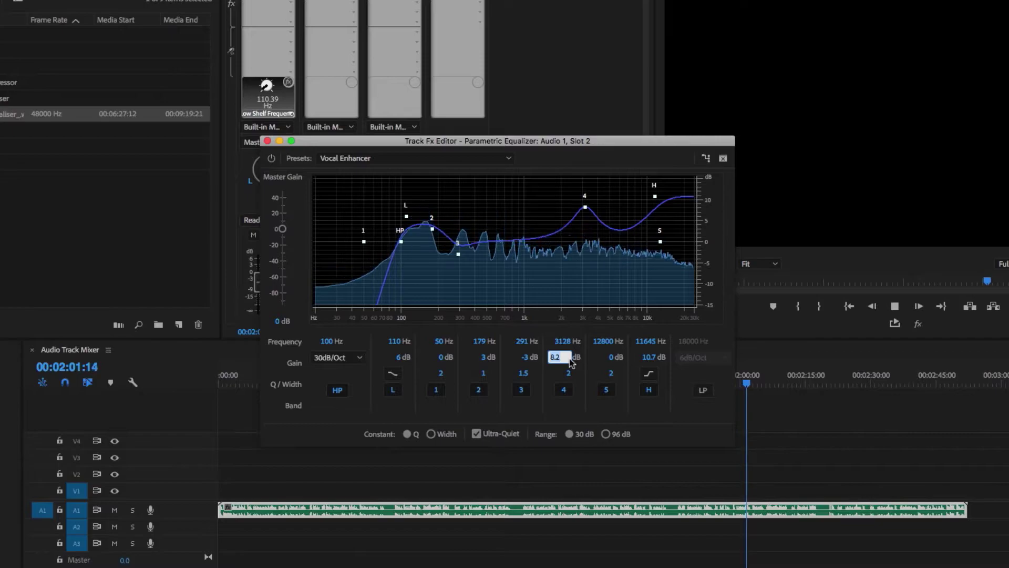
type("3")
key("Return")
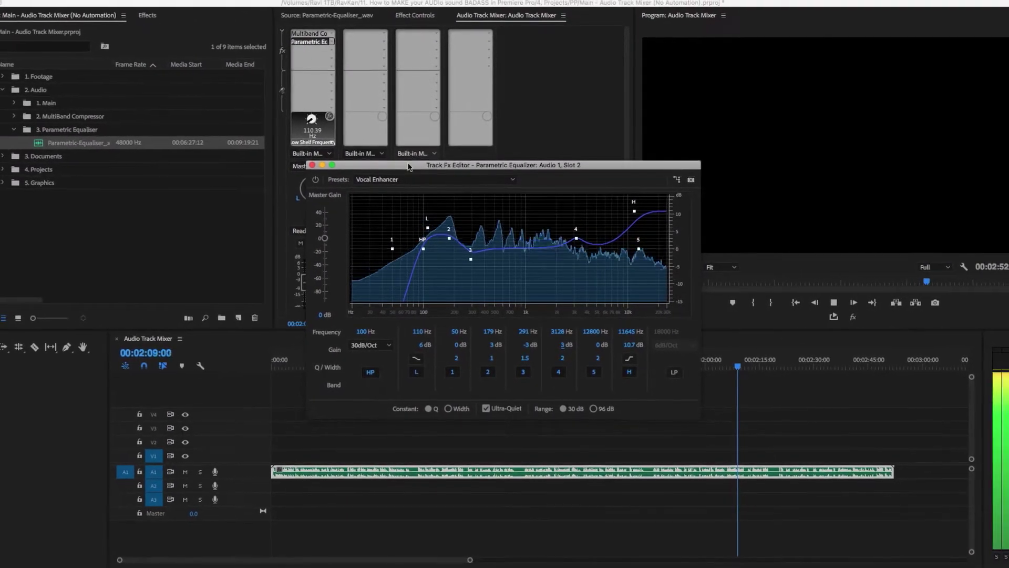
- Move the Parametric Equalizer editor aside and open the Multiband Compressor editor
left_click_drag(408, 168, 675, 182)
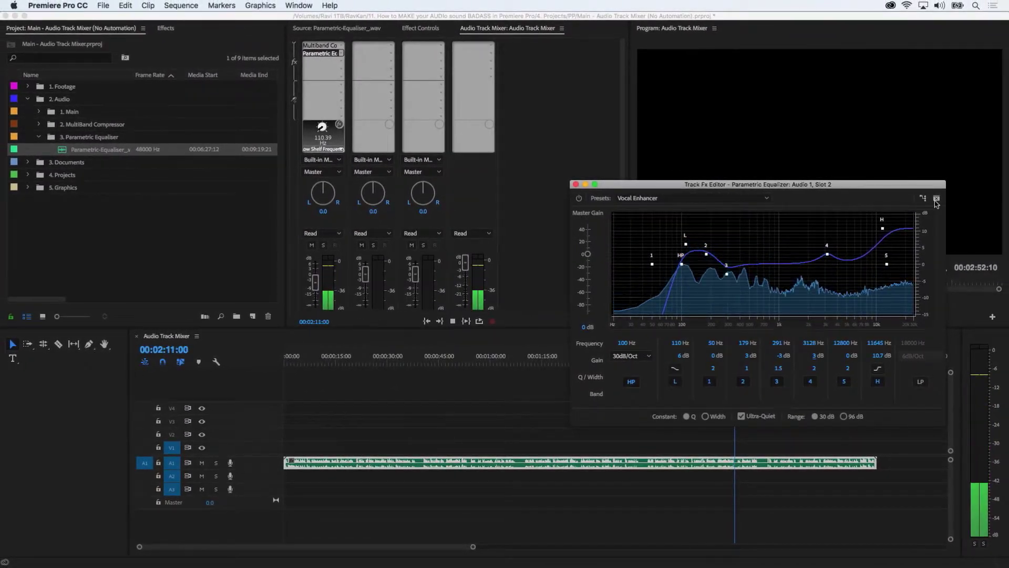
left_click(936, 200)
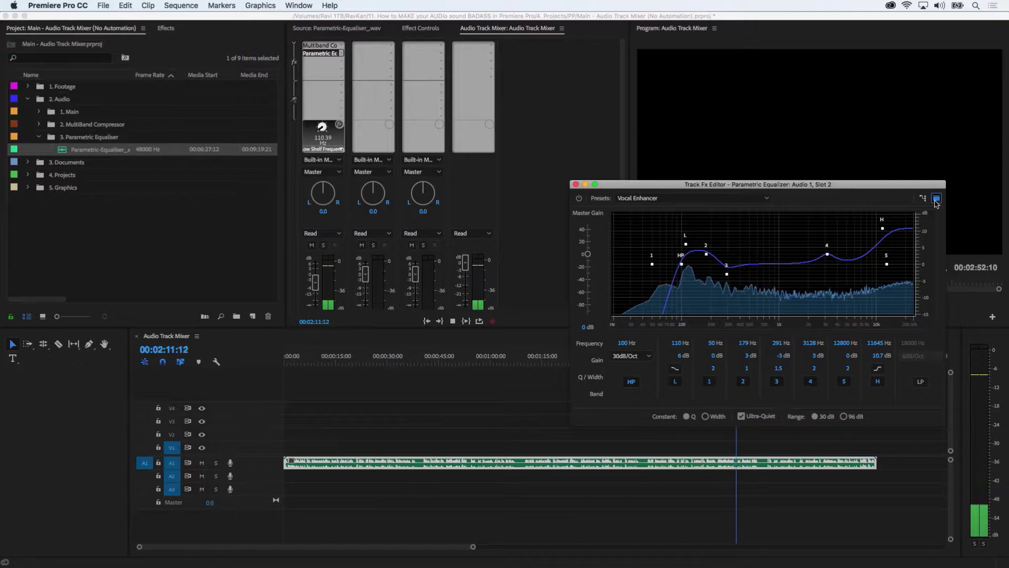
double_click(320, 46)
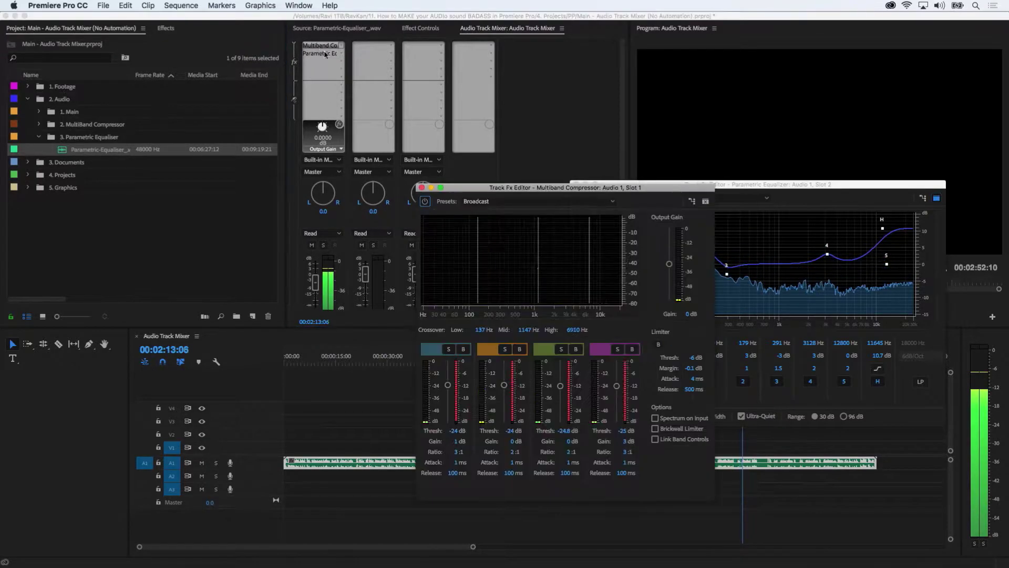
- Arrange the compressor and equalizer editors side by side and switch between them
left_click(705, 200)
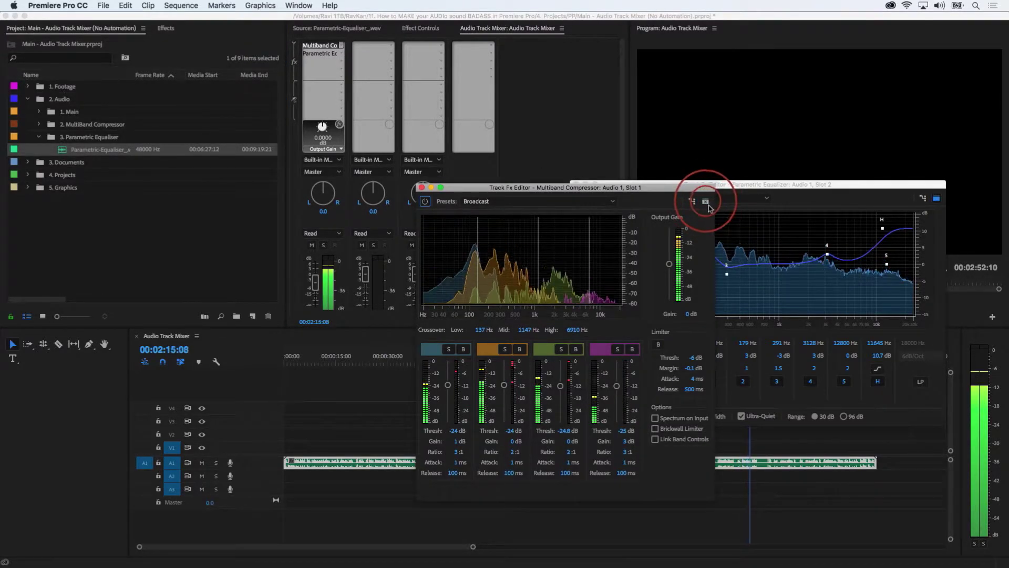
left_click(705, 200)
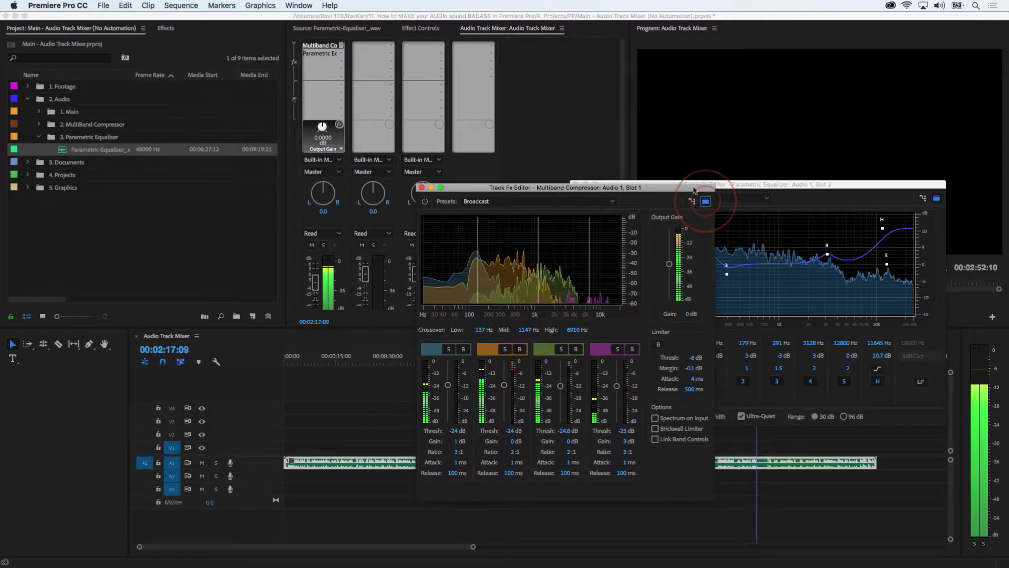
left_click_drag(712, 188, 548, 189)
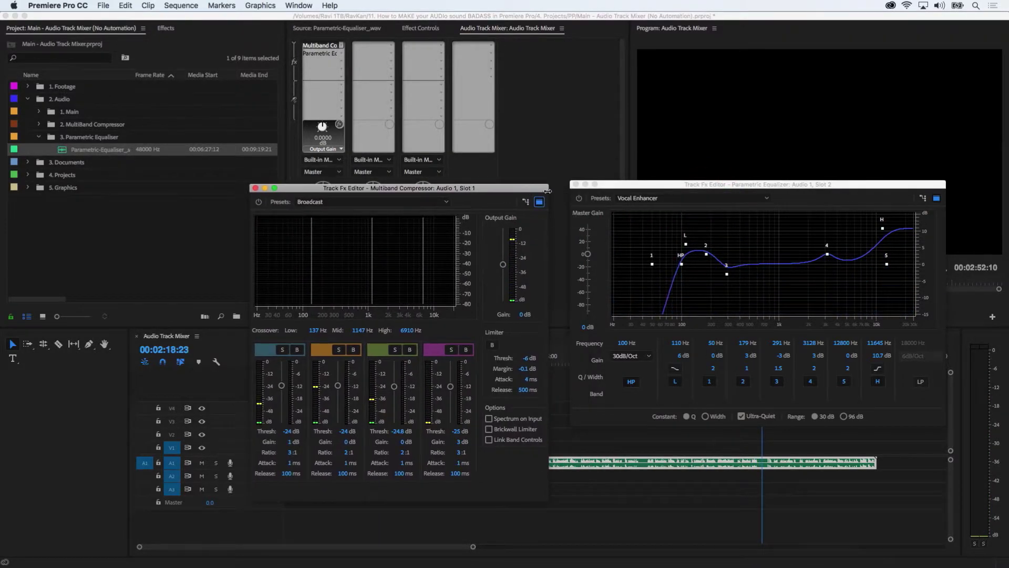
left_click(579, 200)
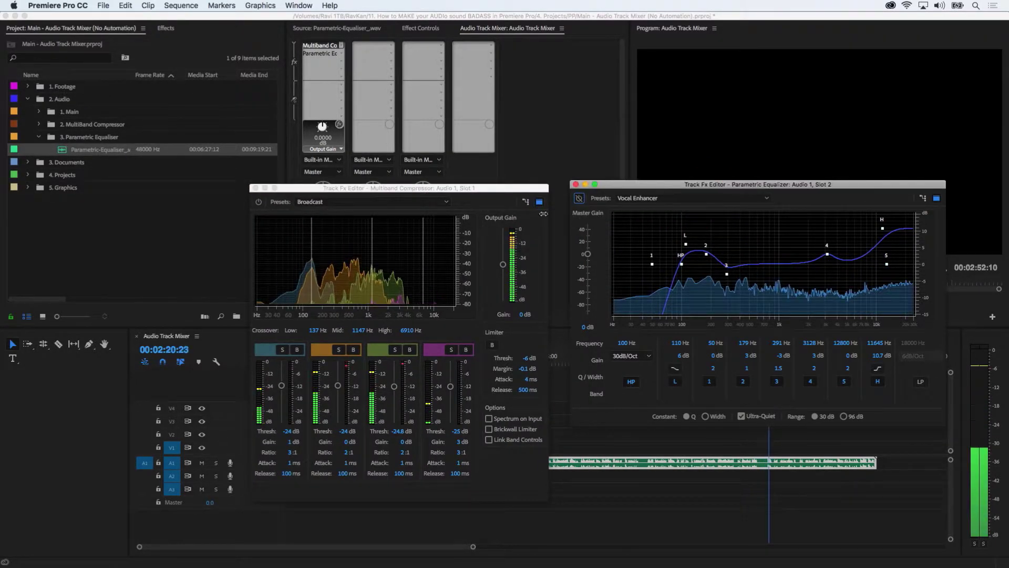
left_click(258, 202)
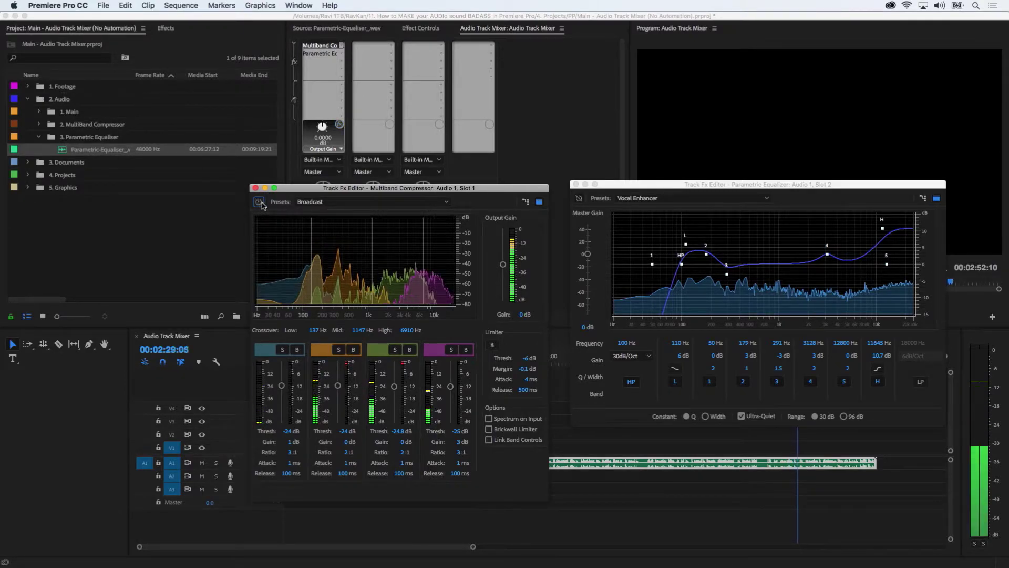
left_click(578, 199)
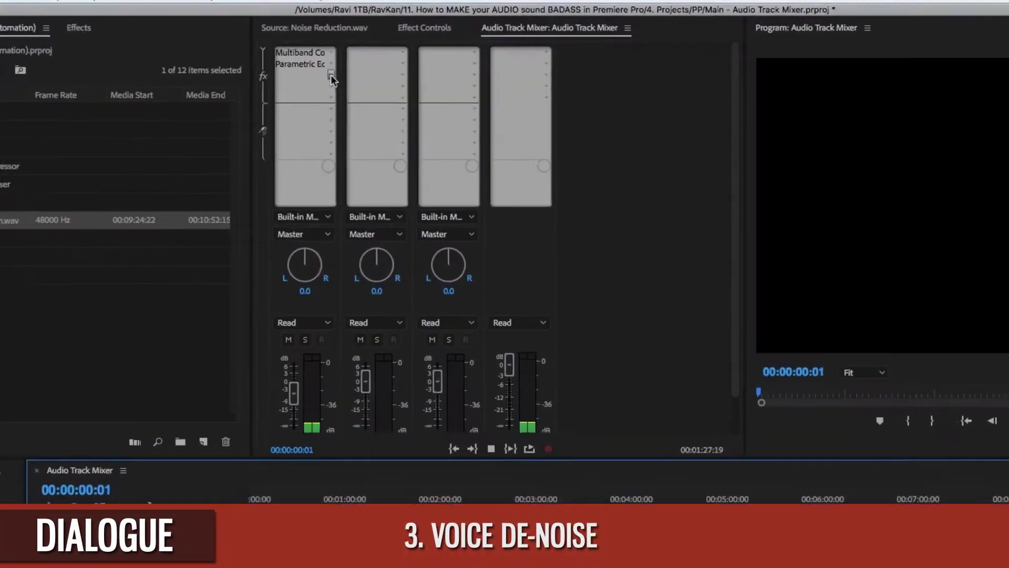
- Insert iZotope RX 6 Voice De-noise into Audio 1's next empty effect slot
left_click(346, 64)
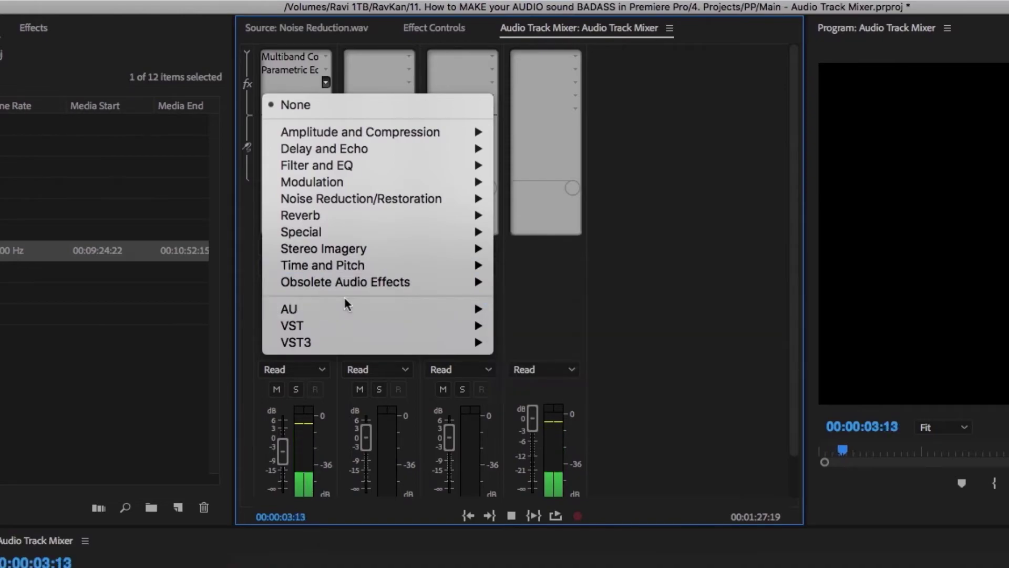
mouse_move(348, 306)
mouse_move(553, 358)
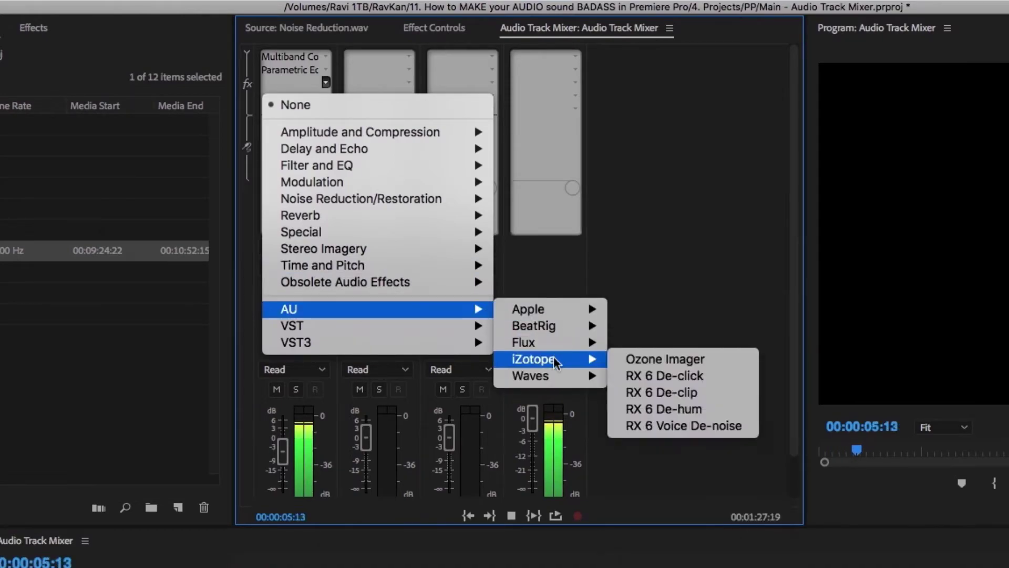
left_click(701, 423)
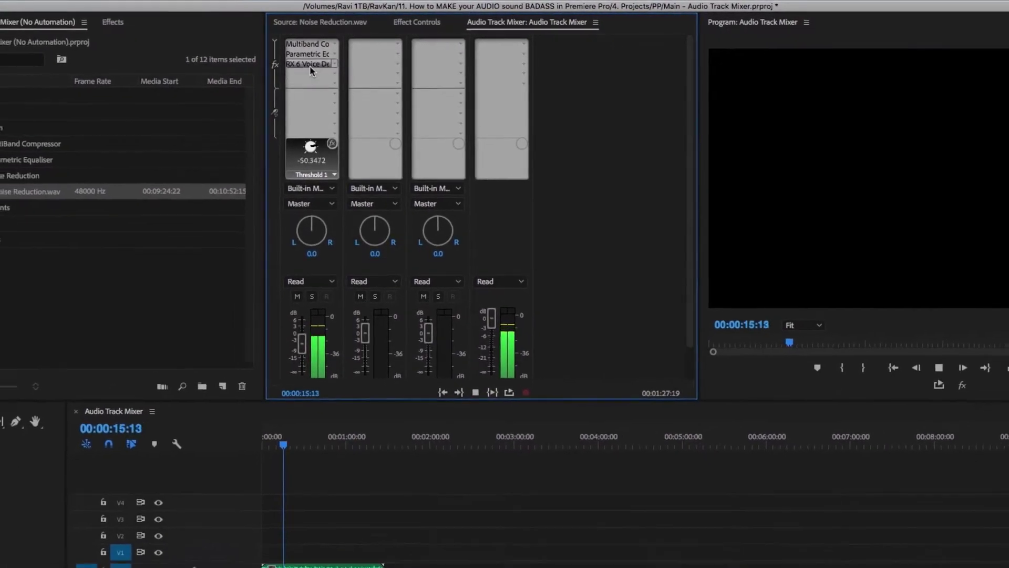
- Set RX 6 Voice De-noise Threshold to 5.7 and Reduction to 21.1 dB
double_click(307, 66)
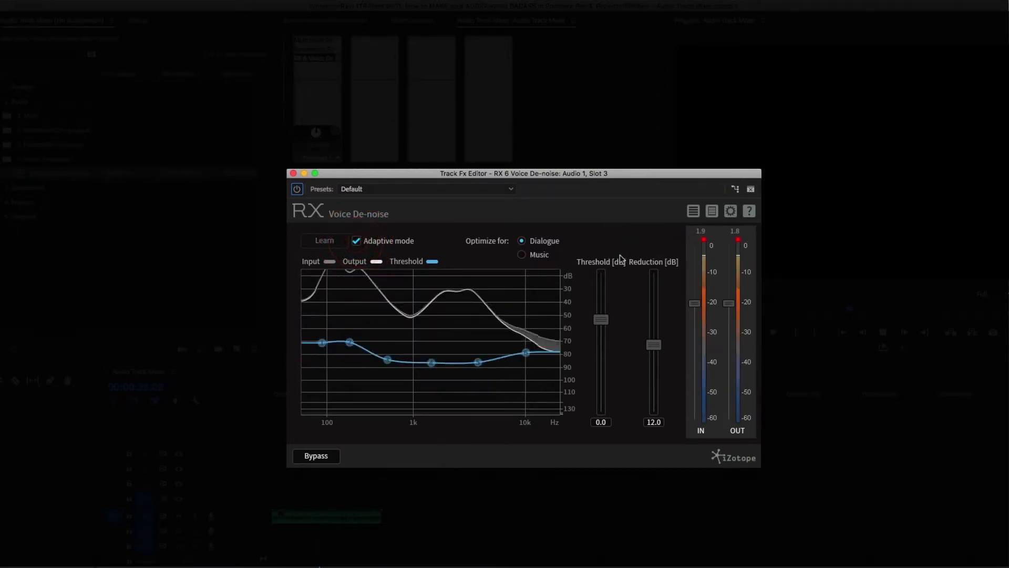
left_click_drag(604, 322, 605, 296)
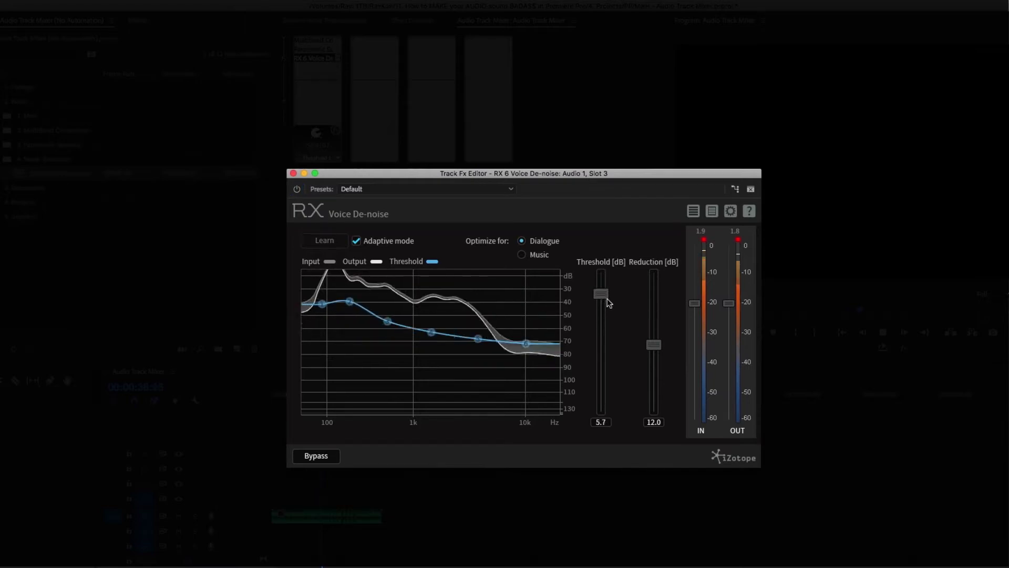
left_click_drag(655, 346, 657, 298)
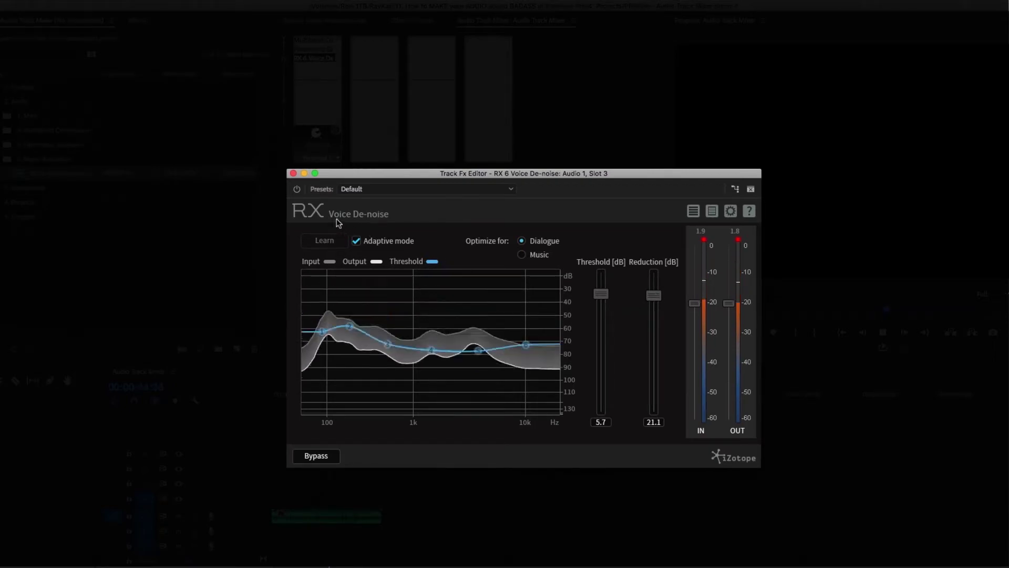
- Bypass the de-noise effect and replay the dialogue to compare the result
left_click(298, 189)
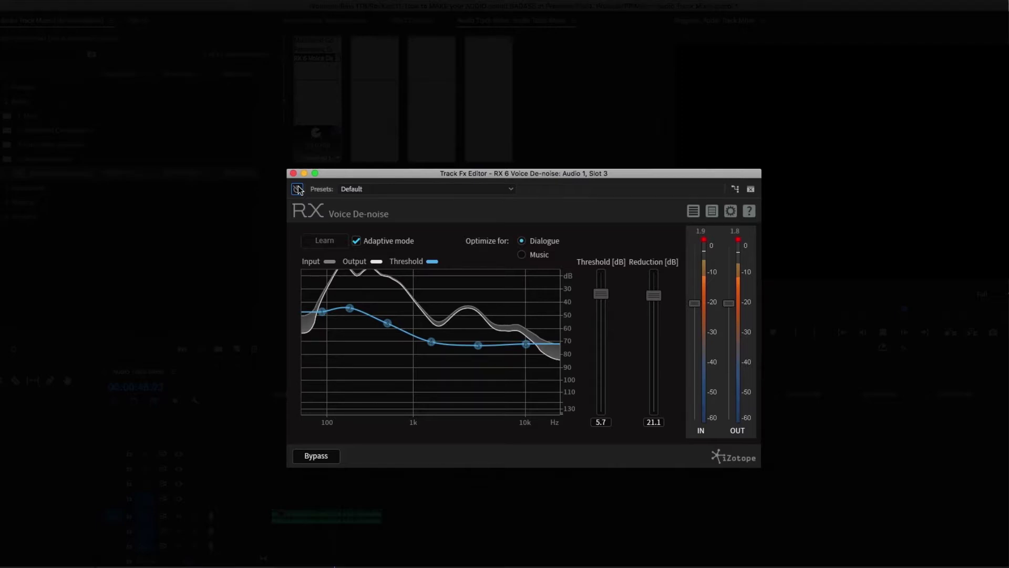
key("space")
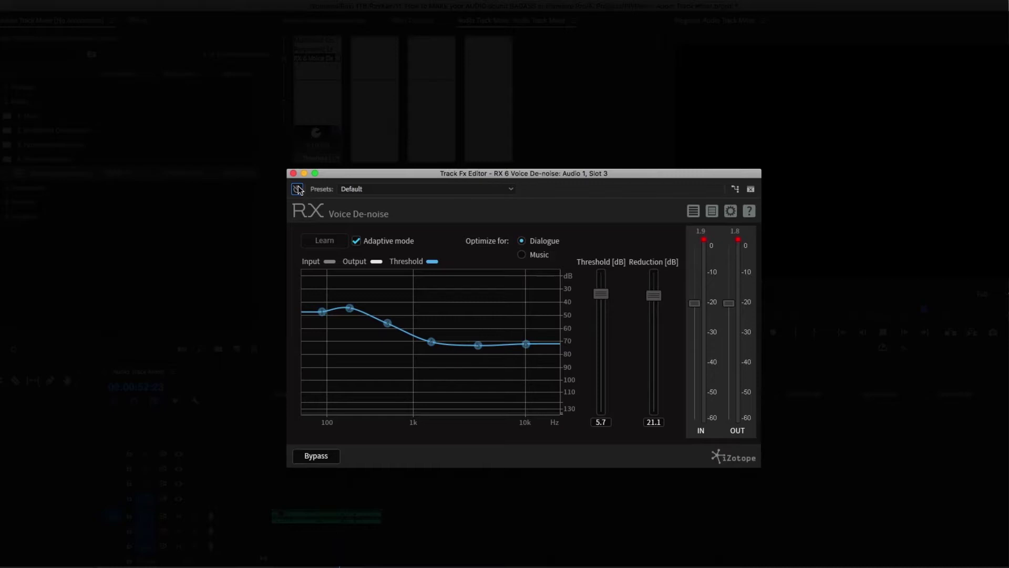
key("space")
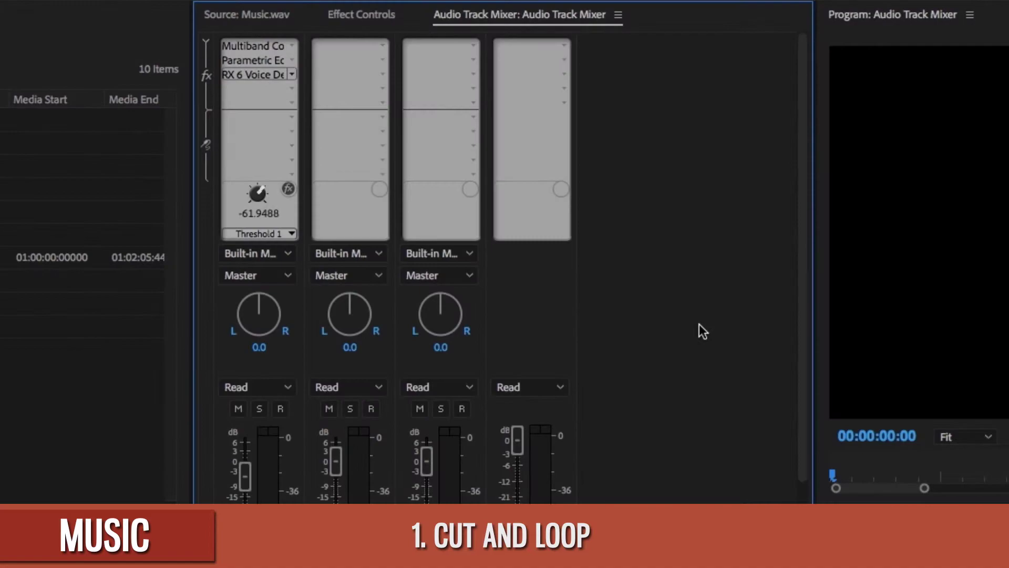
scroll(699, 325, "down", 2)
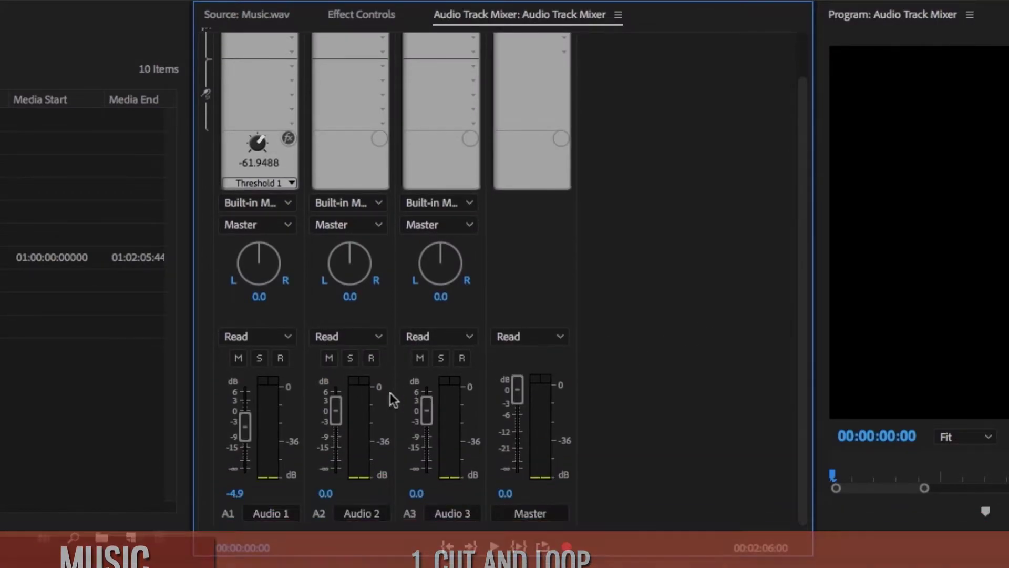
left_click_drag(342, 407, 342, 436)
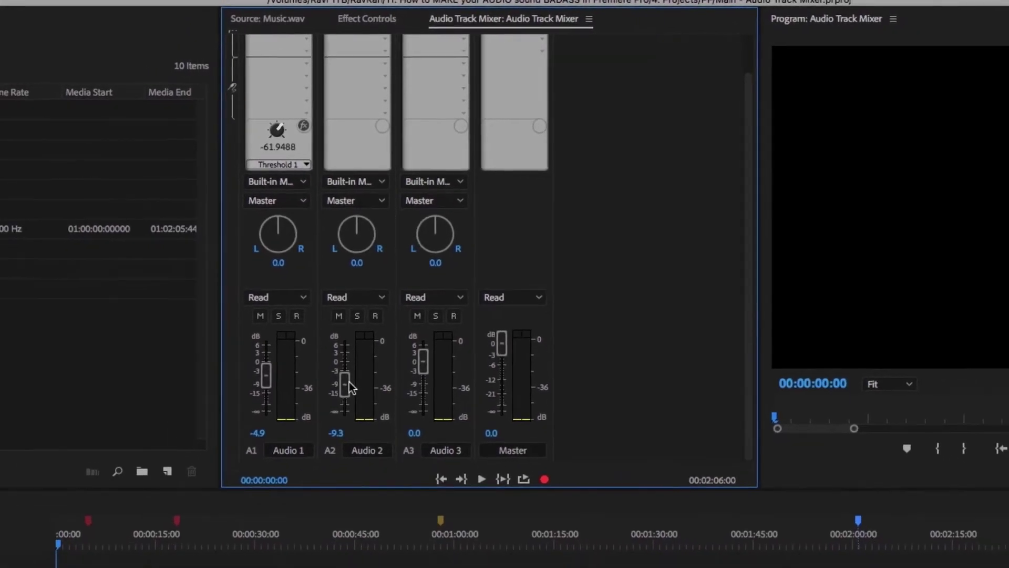
key("space")
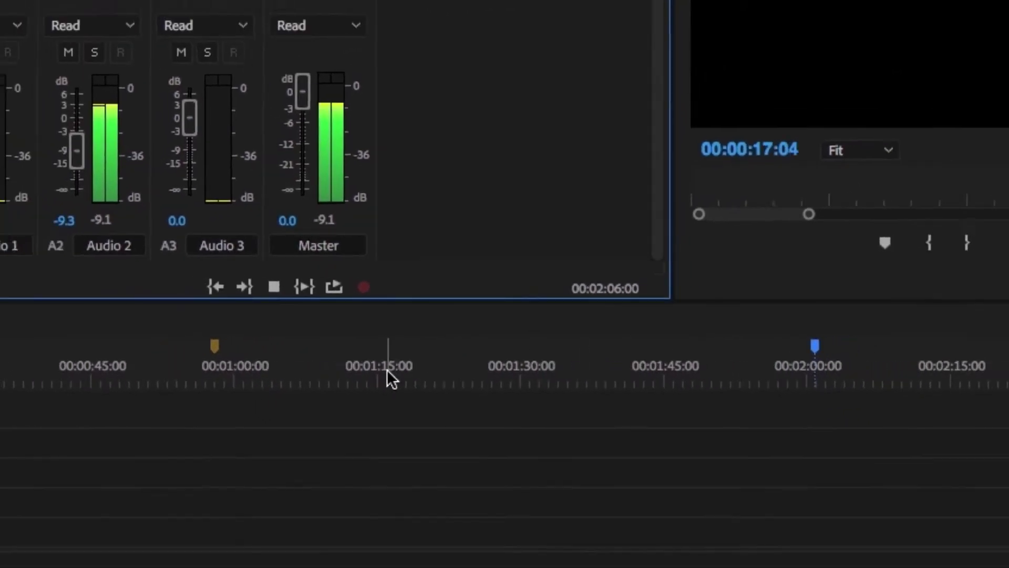
- Stop playback, jump back to the 00:00:04:24 marker, and zoom the maximized timeline around it
key("space")
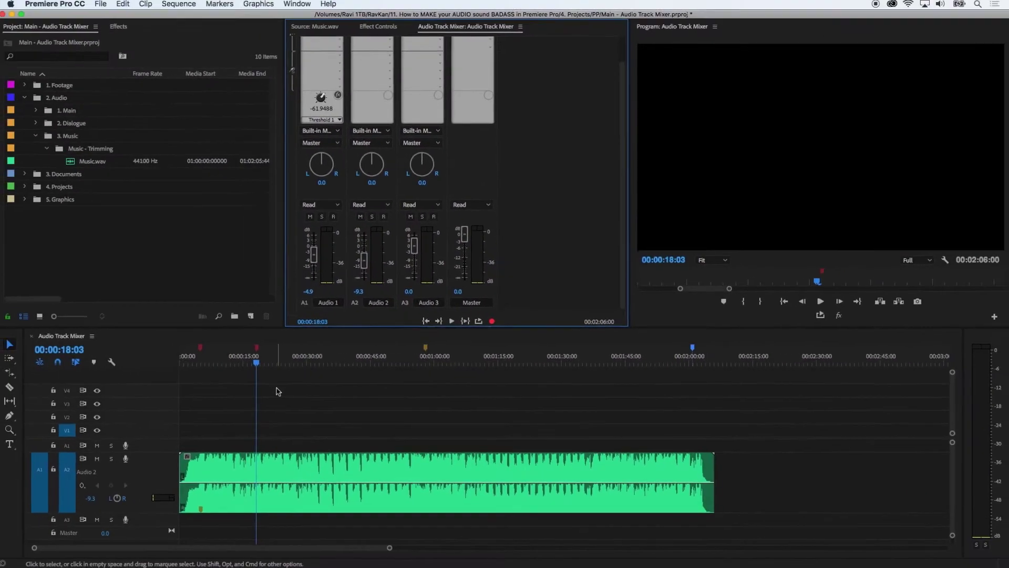
key("shift+m")
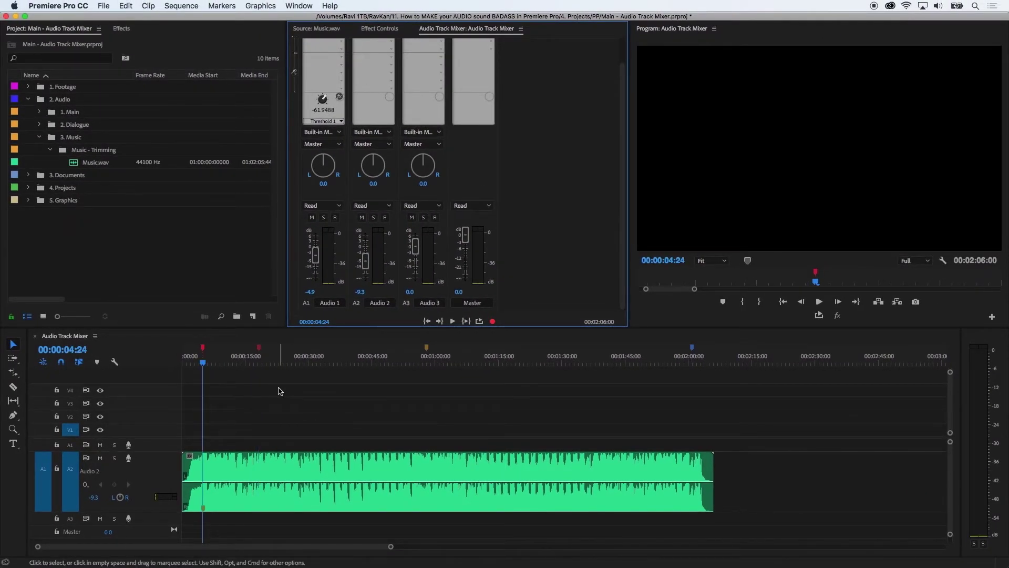
key("grave")
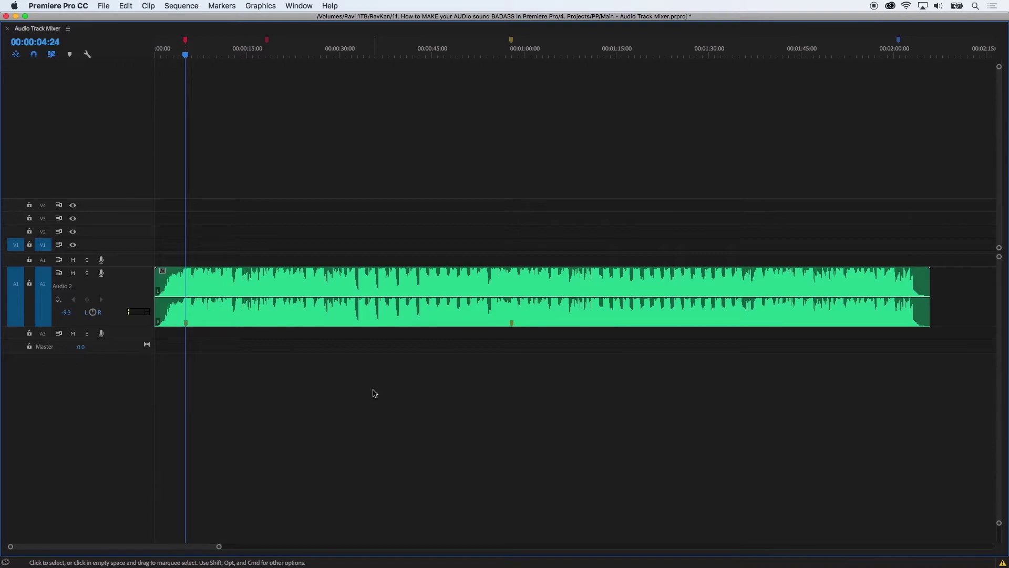
key("equal")
key("equal")
key("equal")
key("equal")
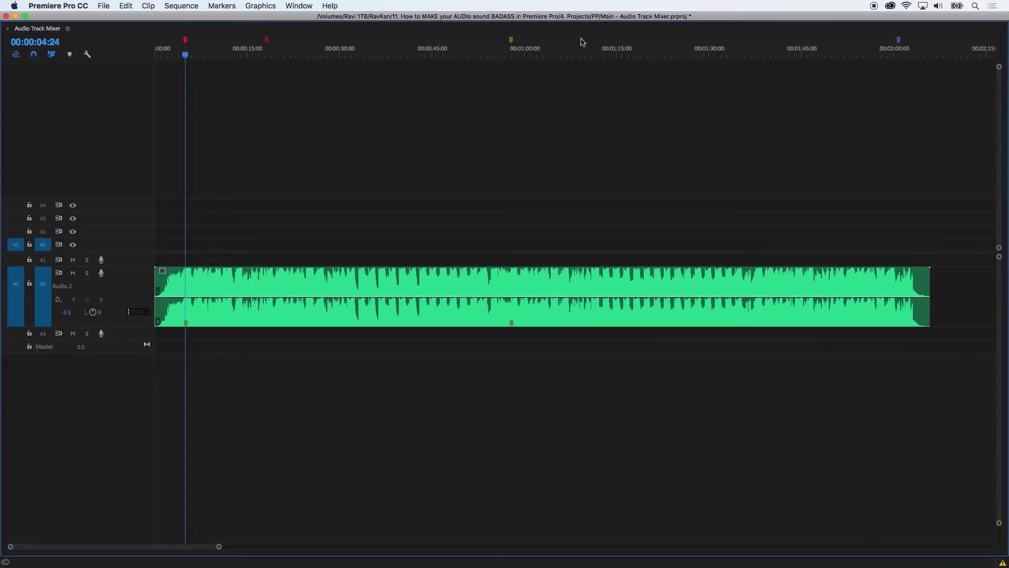
key("grave")
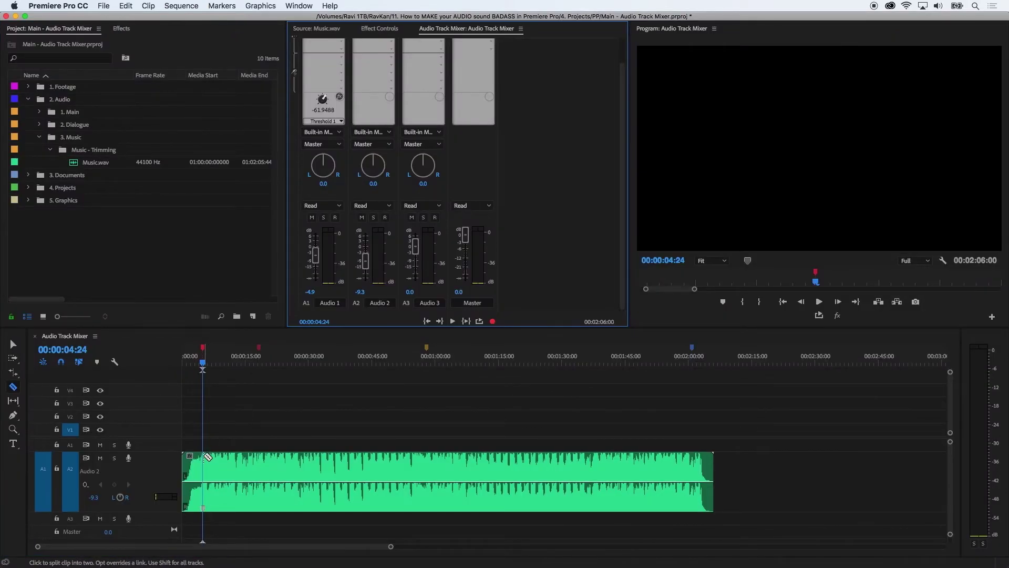
- Razor-cut Music.wav at the 00:00:04:24 and 00:00:18:05 markers, stepping on to 00:02:00:20
left_click(206, 456)
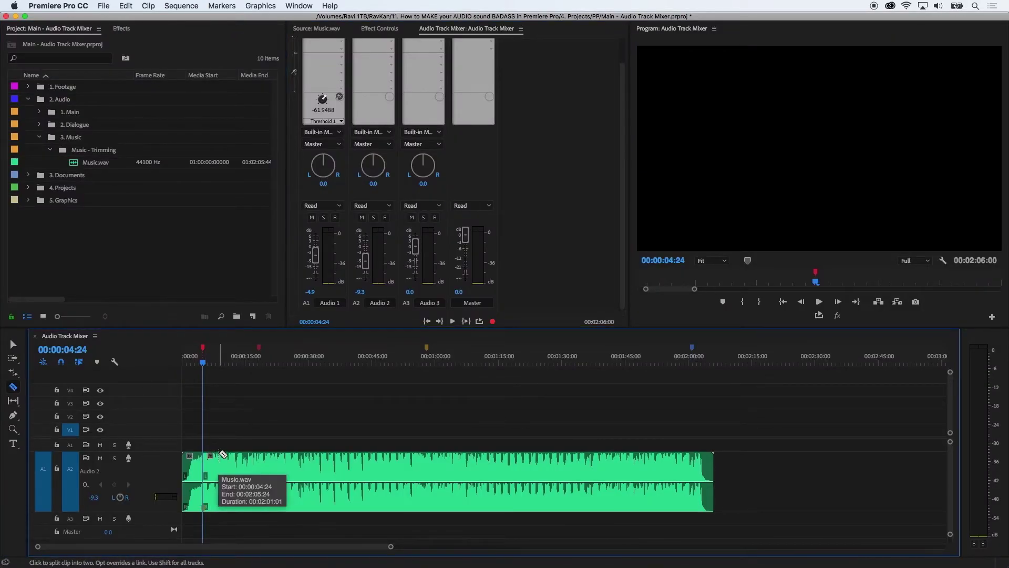
key("shift+m")
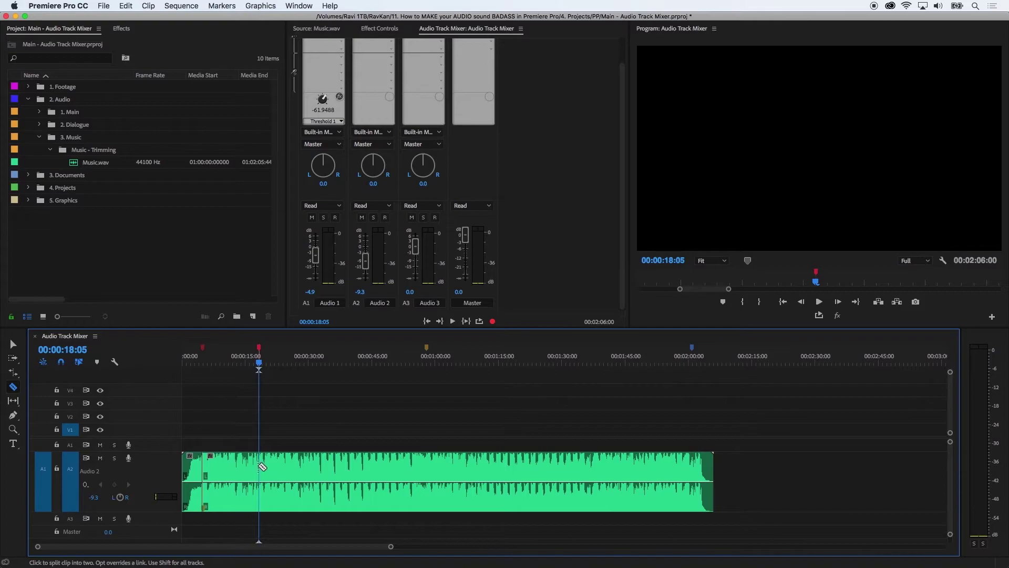
left_click(259, 467)
key("shift+m")
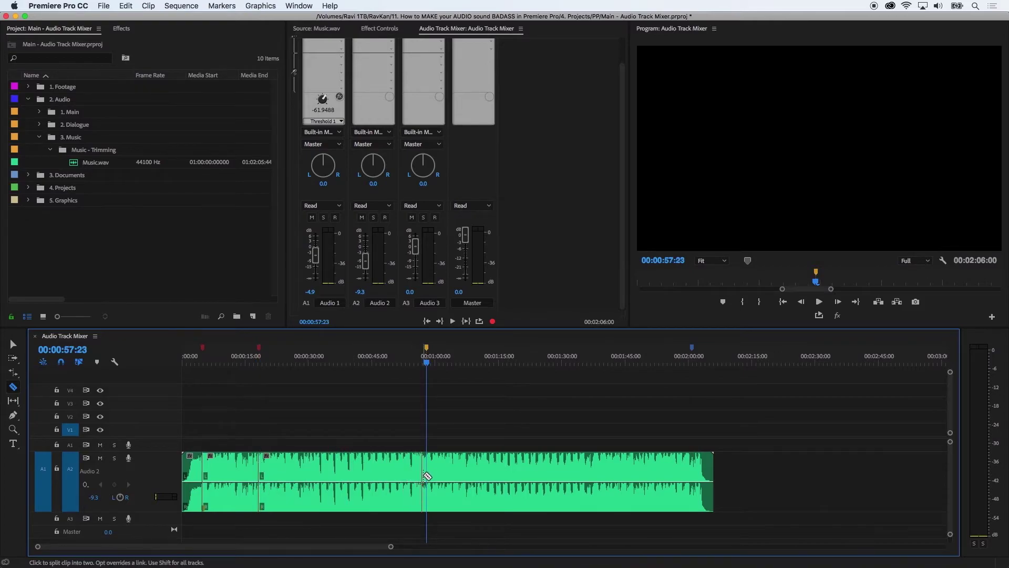
key("shift+m")
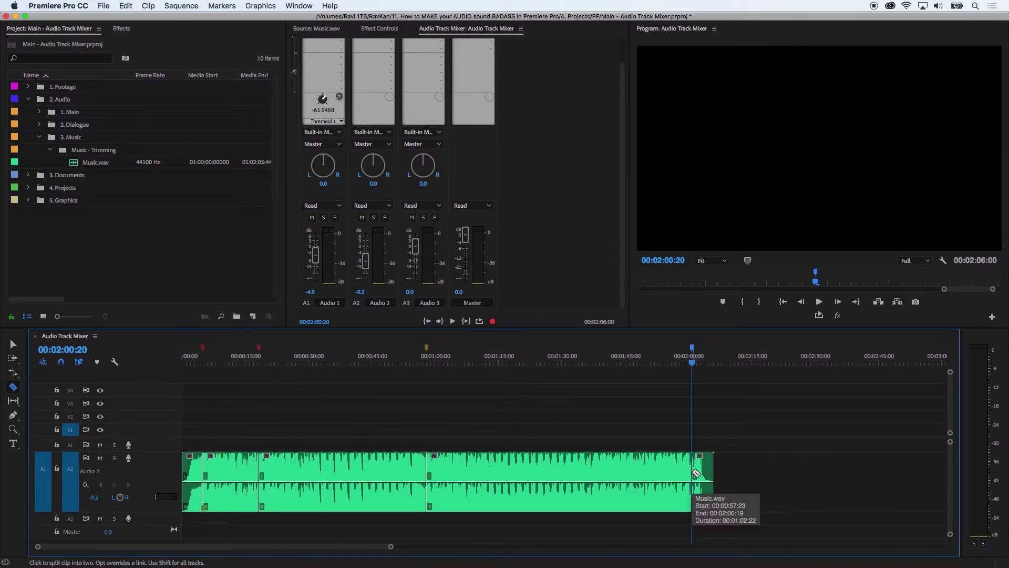
- Label the music pieces Rose, Mango and Purple
key("v")
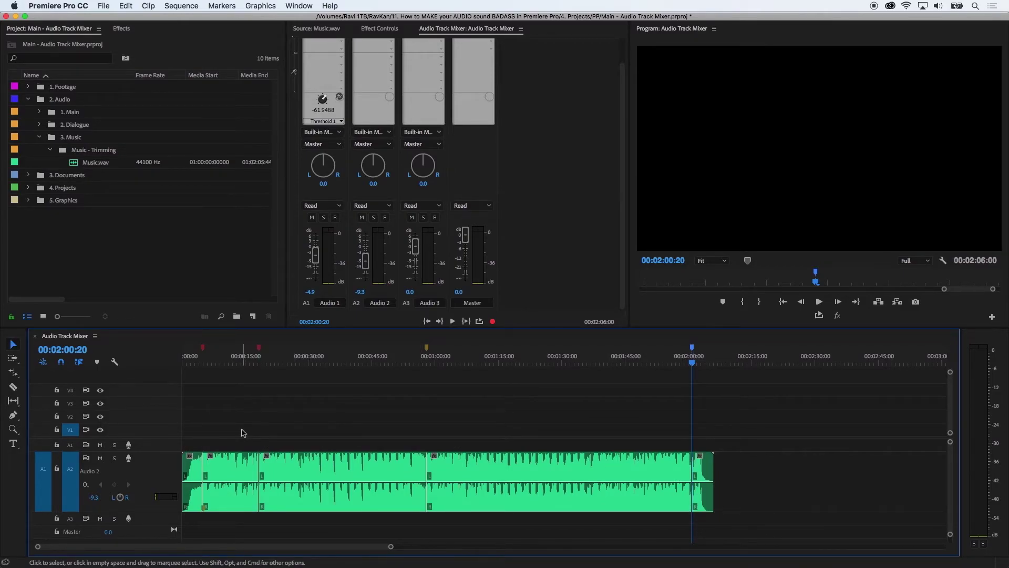
left_click(235, 475)
right_click(235, 471)
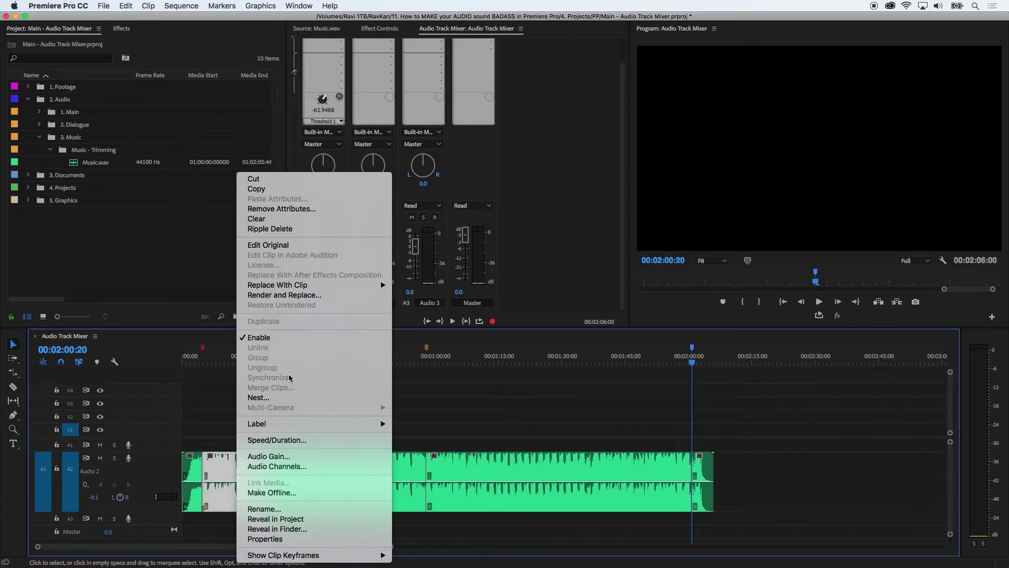
mouse_move(281, 426)
left_click(431, 465)
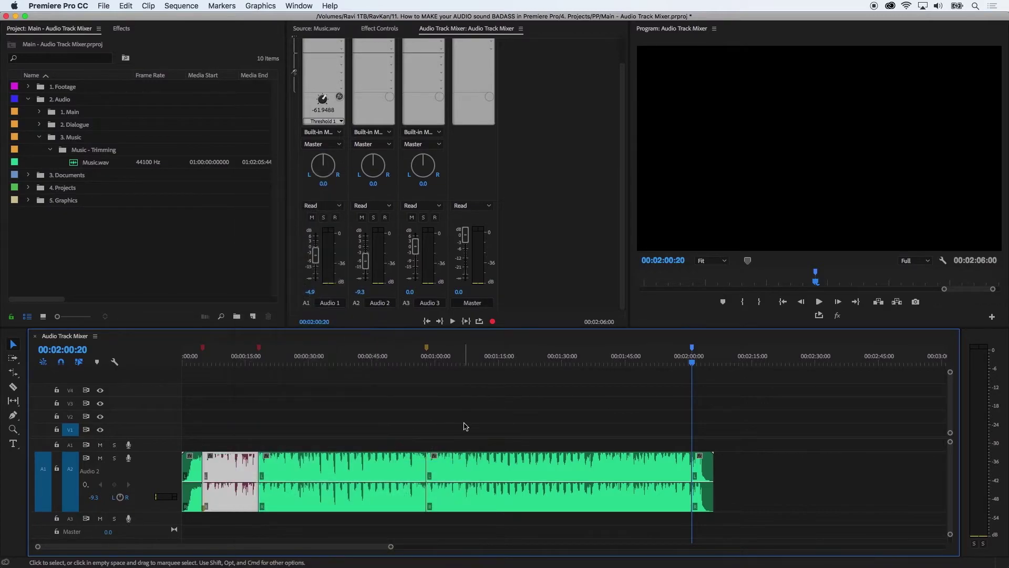
left_click(452, 470)
right_click(451, 471)
mouse_move(526, 424)
left_click(628, 475)
right_click(703, 471)
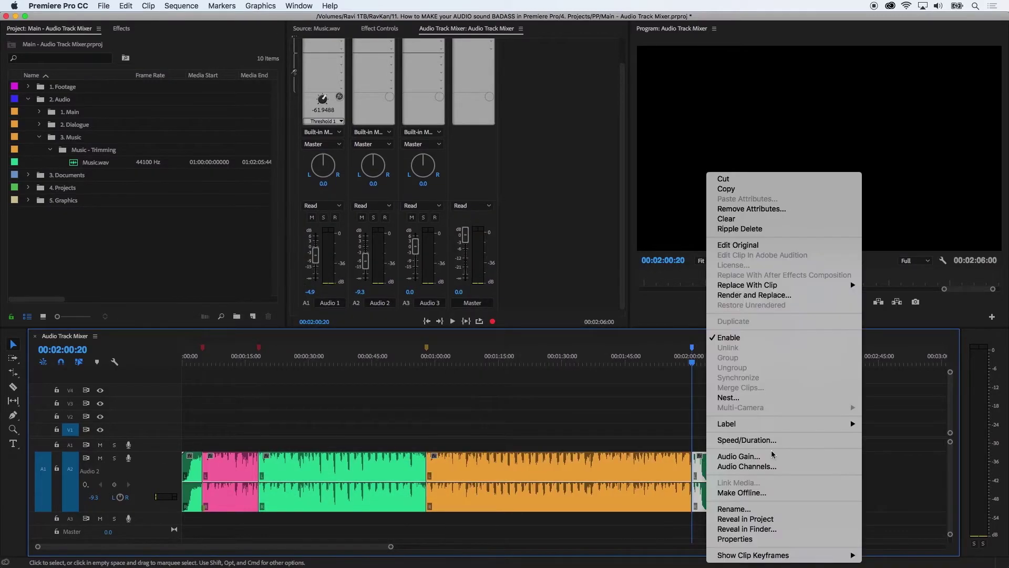
mouse_move(778, 424)
left_click(880, 485)
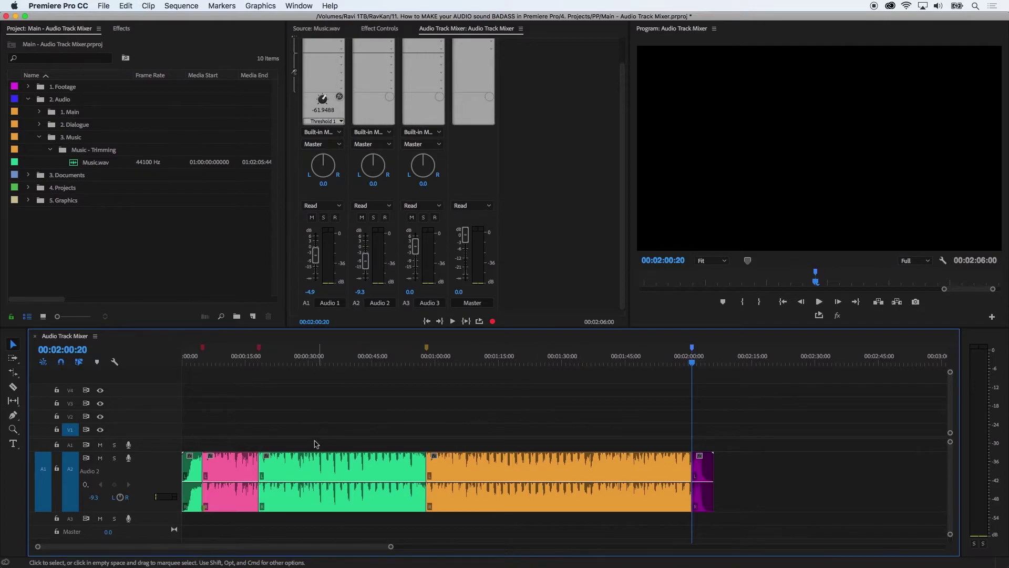
- Shift the green, orange and purple pieces right and park the playhead at the pink piece's end
left_click_drag(330, 441, 732, 532)
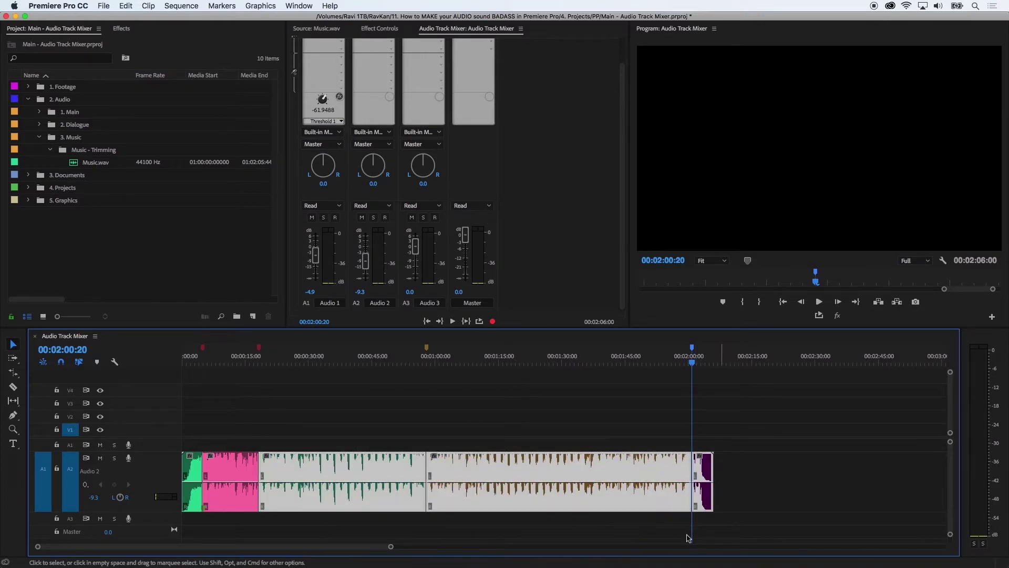
left_click_drag(317, 472, 544, 472)
left_click(229, 455)
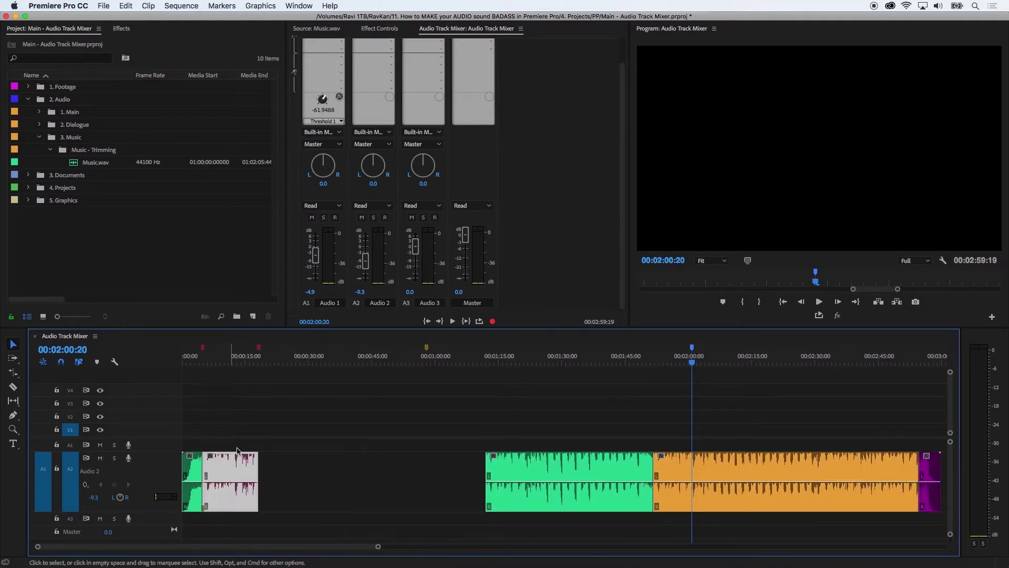
left_click(244, 370)
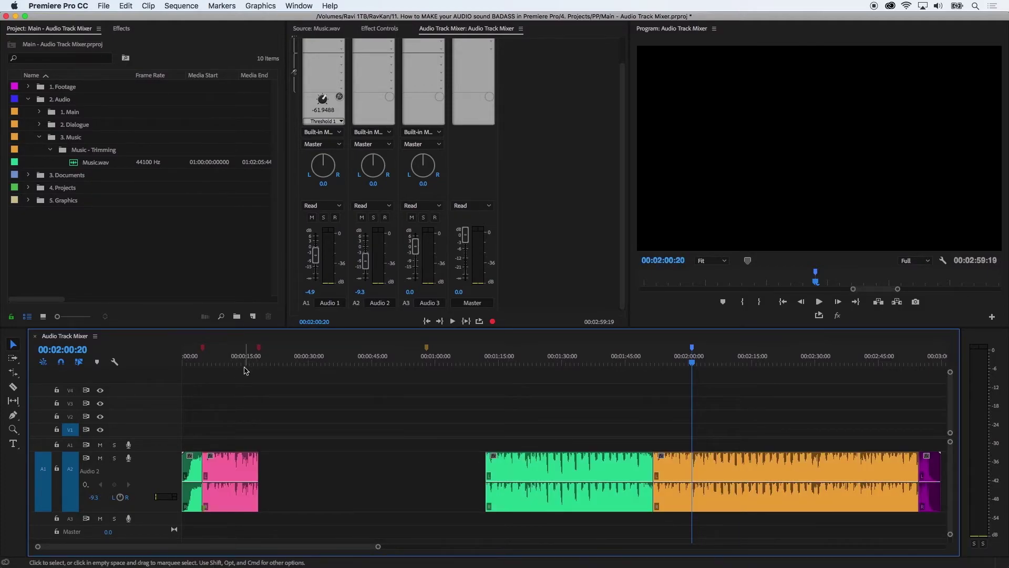
left_click(257, 362)
- Copy the pink piece and paste three copies after it, checking the loop join
left_click(238, 466)
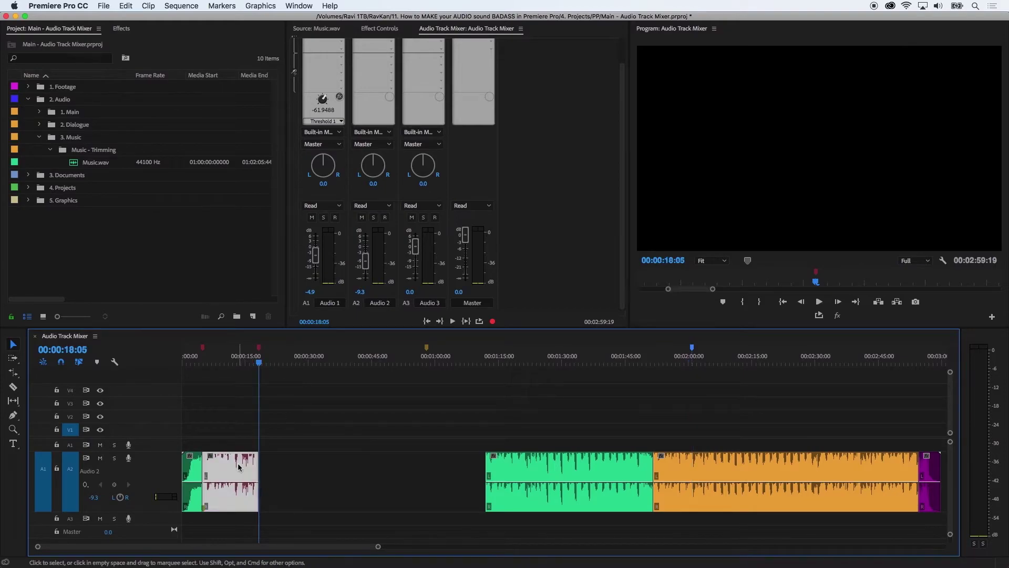
key("super+c")
key("super+v")
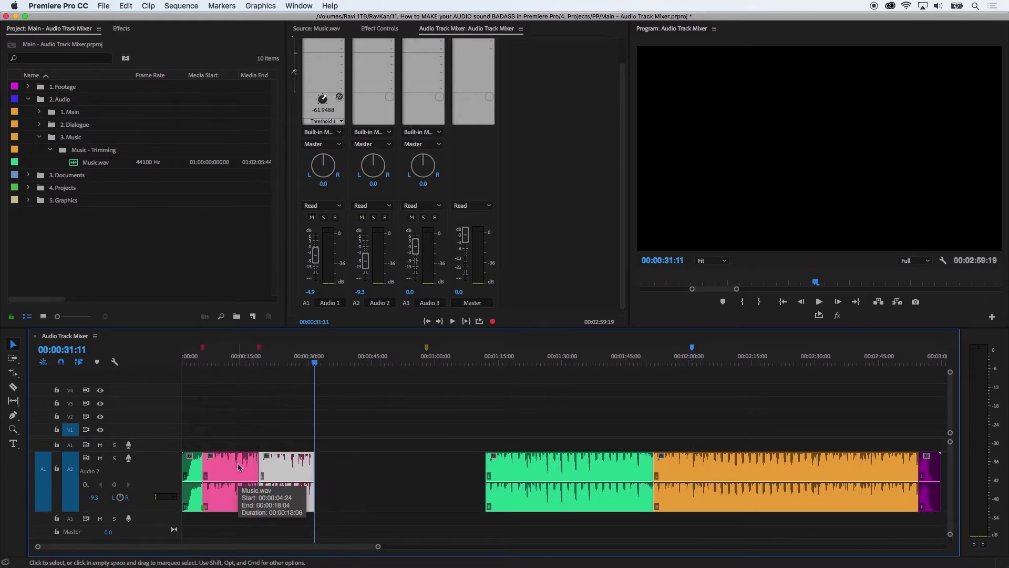
left_click(252, 361)
key("space")
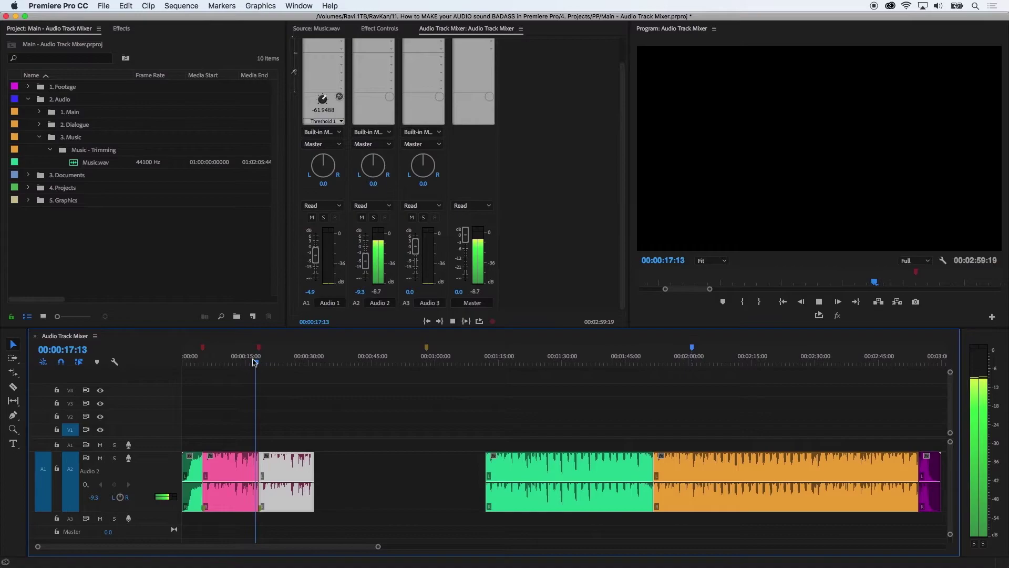
left_click(298, 361)
left_click(314, 362)
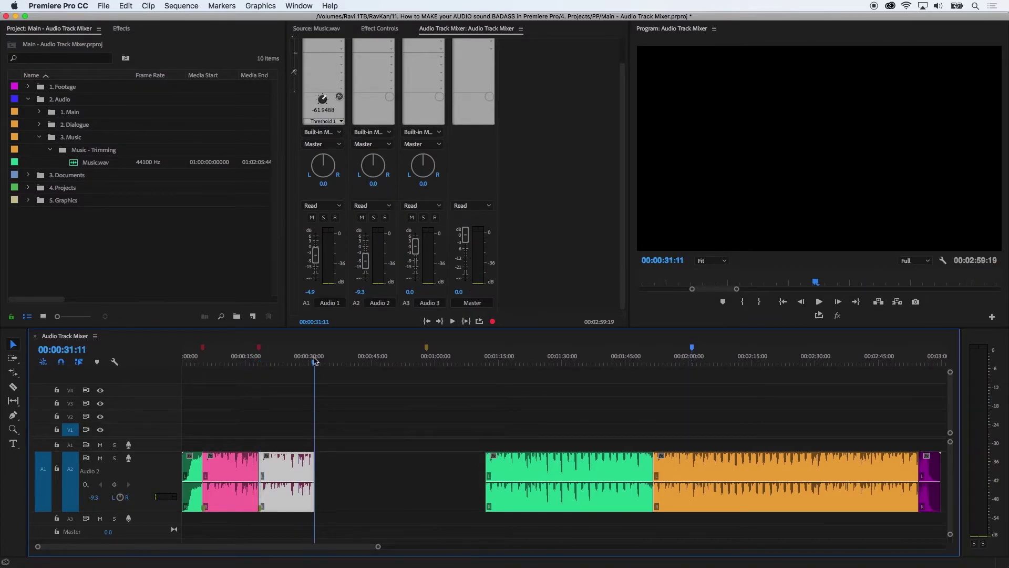
key("super+v")
key("super+v")
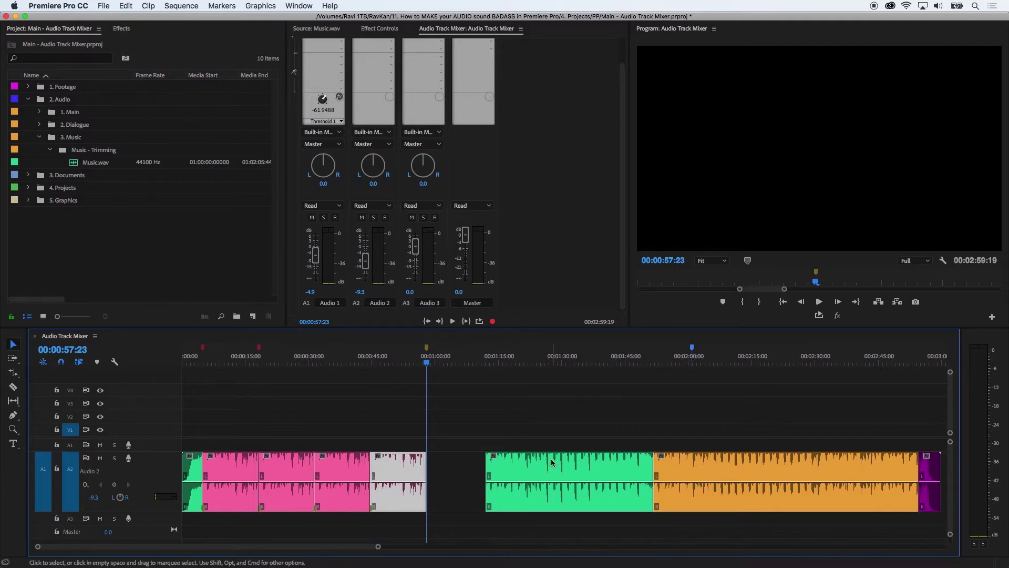
- Move the green piece to about 3:31, place the orange piece after the pink loops, and play the edit
key("minus")
left_click_drag(374, 476, 668, 476)
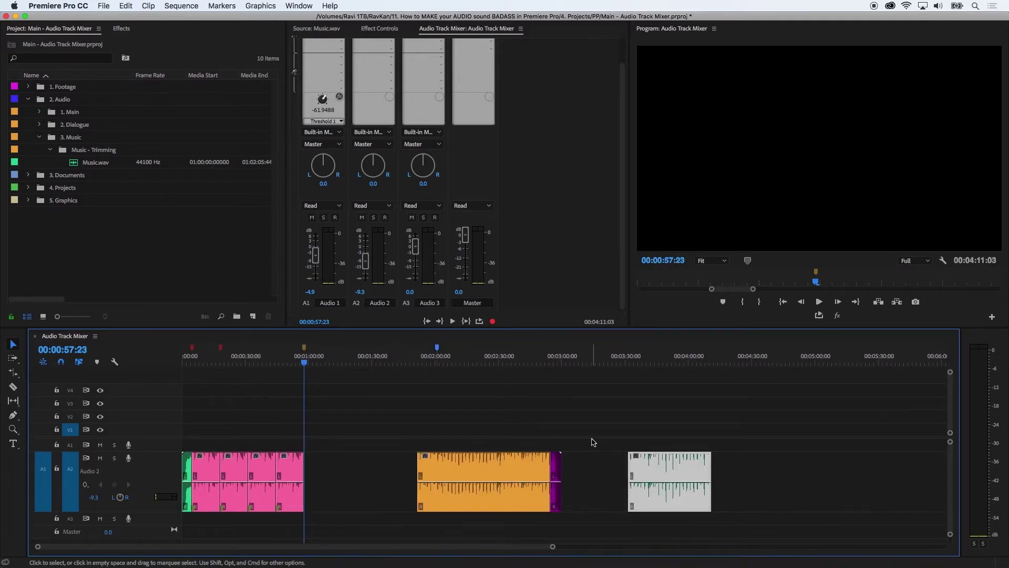
left_click_drag(459, 481, 346, 481)
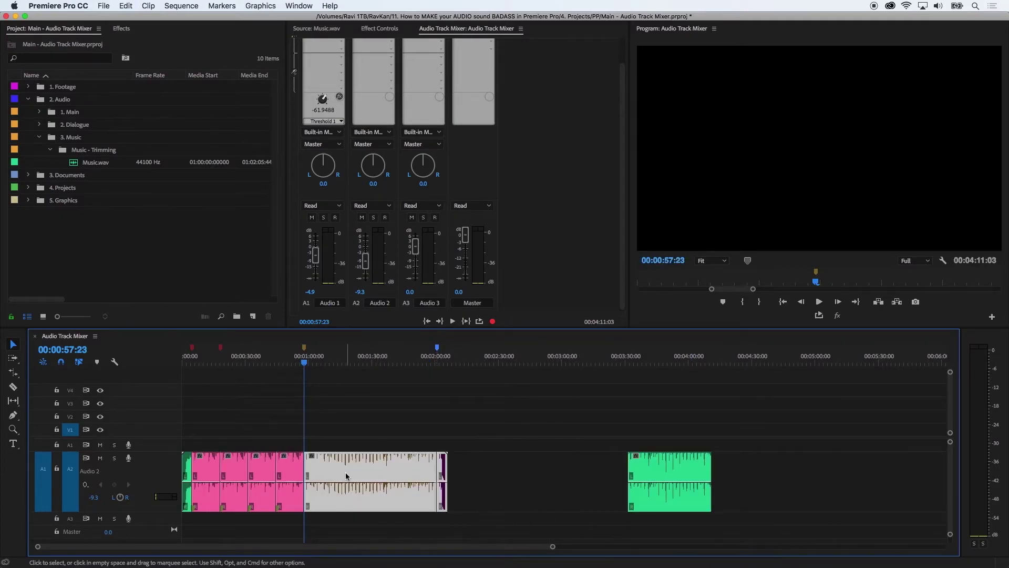
key("equal")
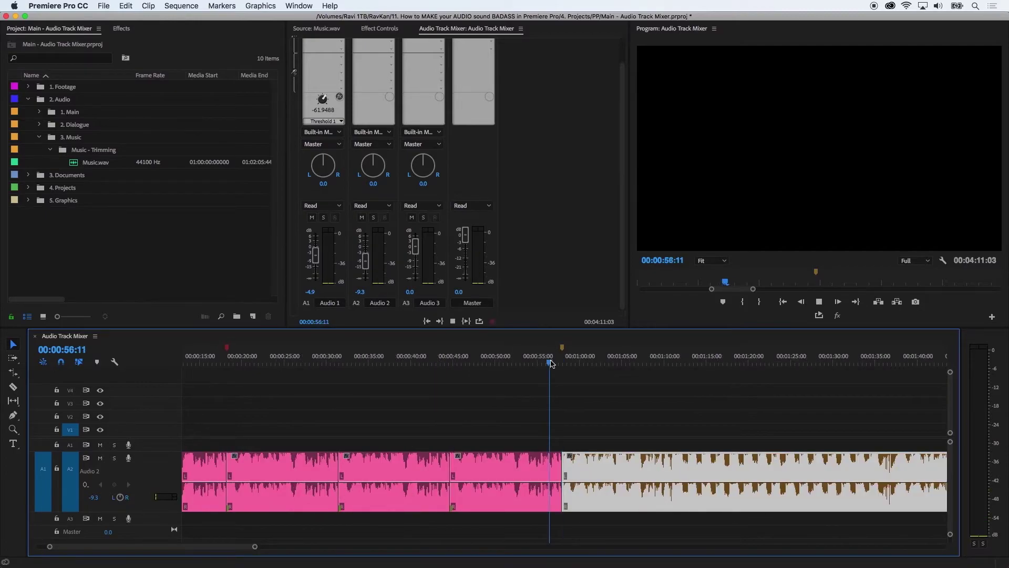
key("space")
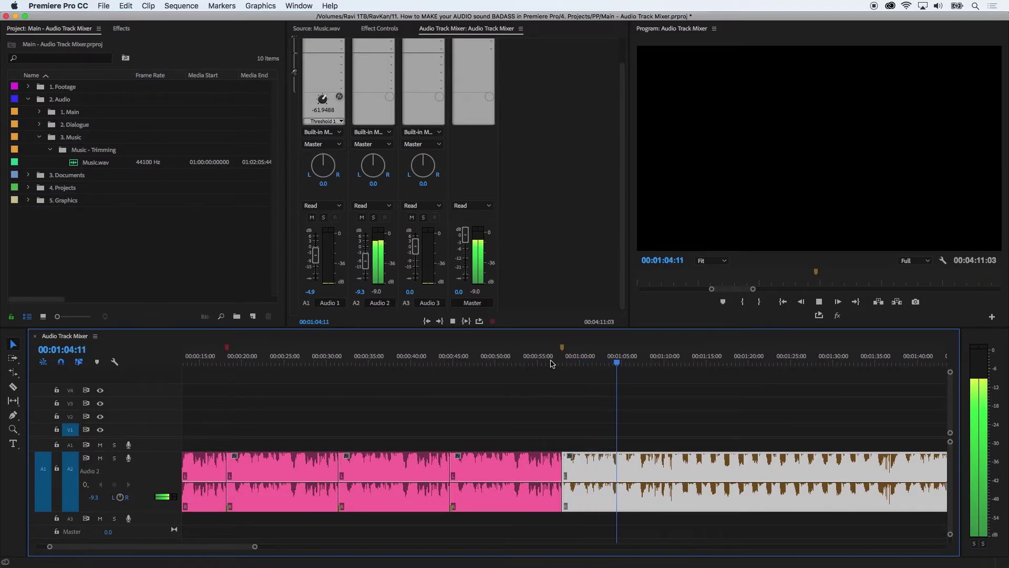
key("minus")
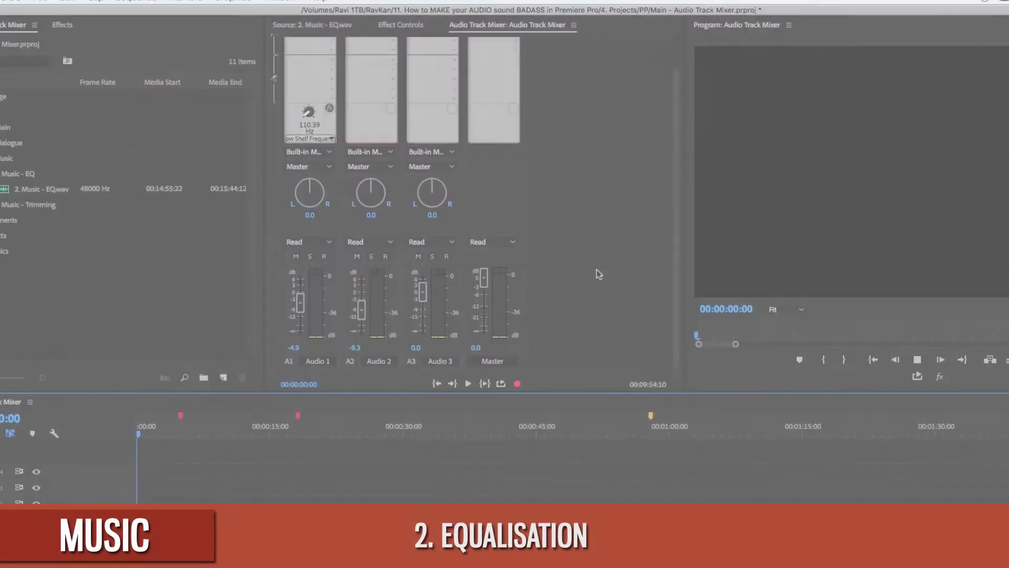
- Lower the Audio 2 fader to -29.8 dB and insert a Parametric Equalizer on it
key("space")
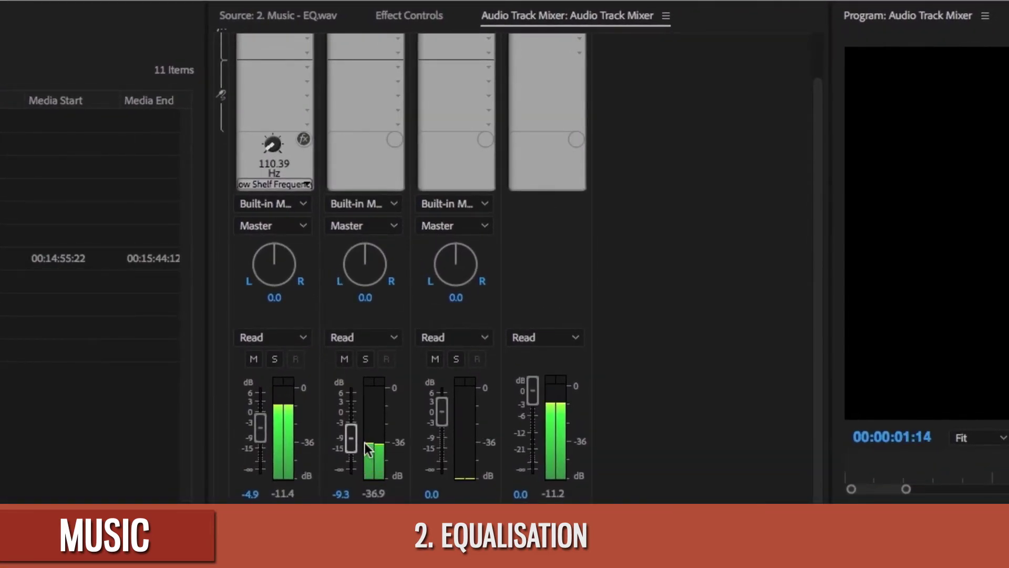
left_click_drag(357, 444, 358, 468)
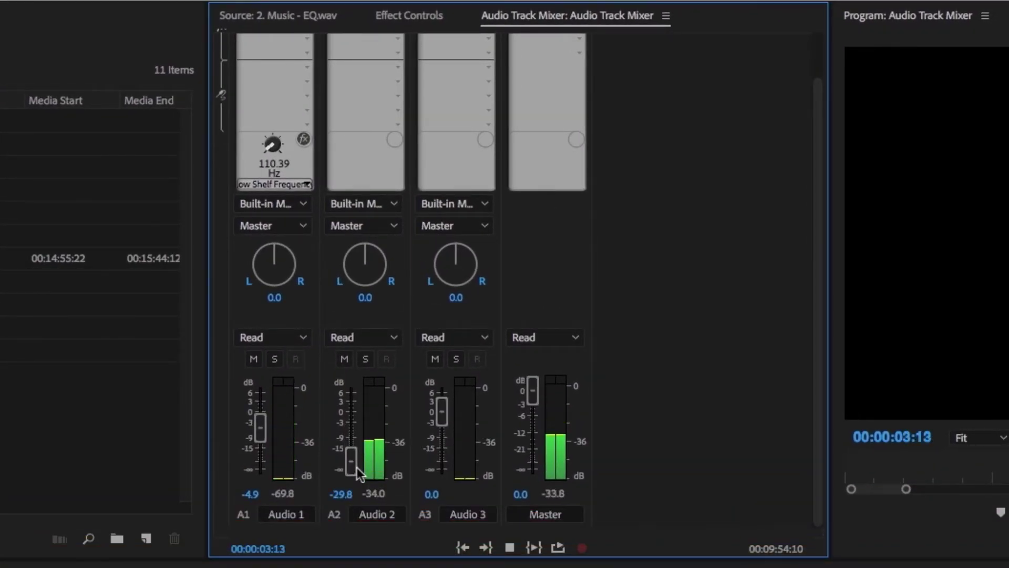
scroll(714, 391, "up", 2)
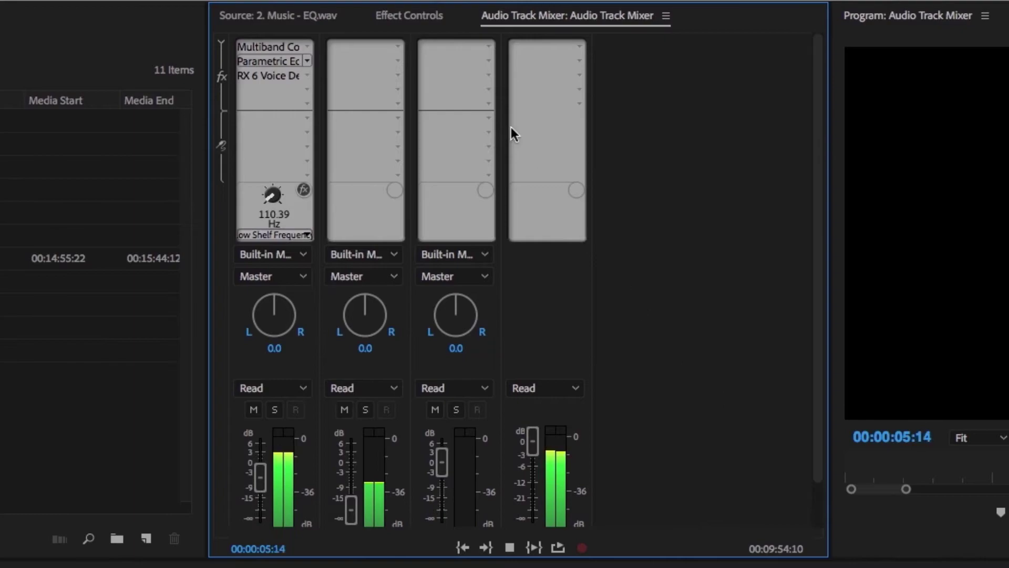
left_click(399, 46)
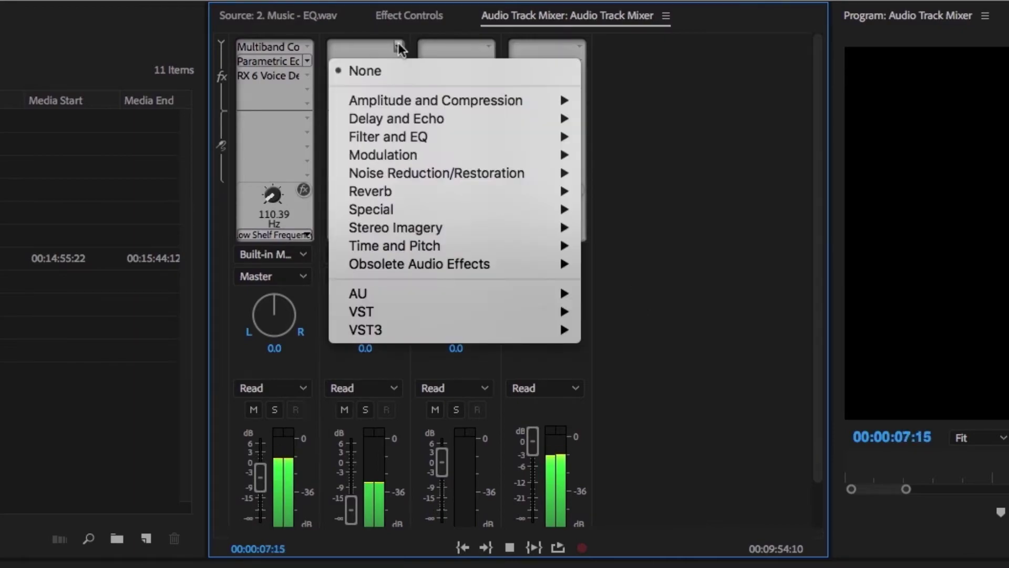
mouse_move(422, 138)
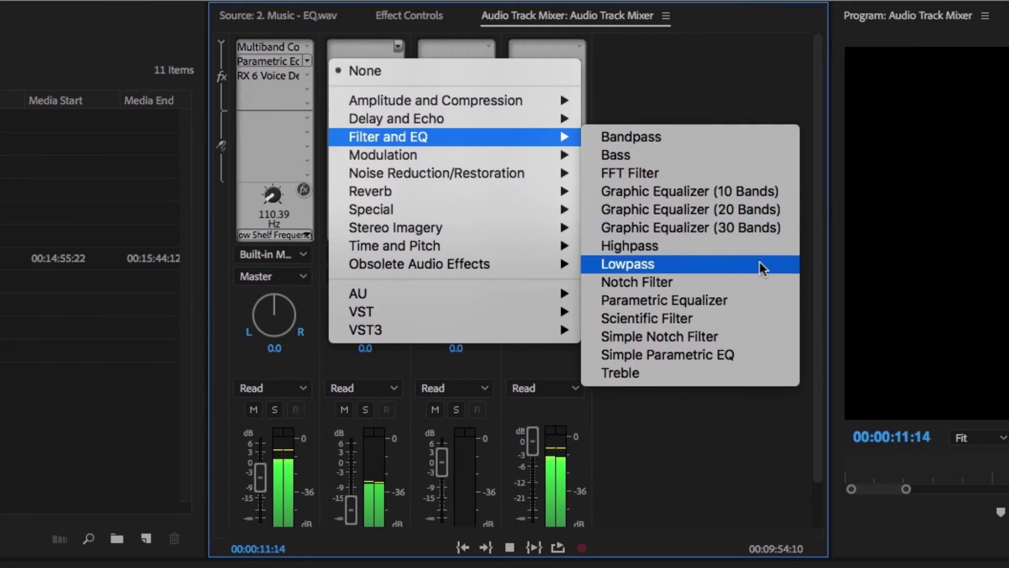
left_click(769, 301)
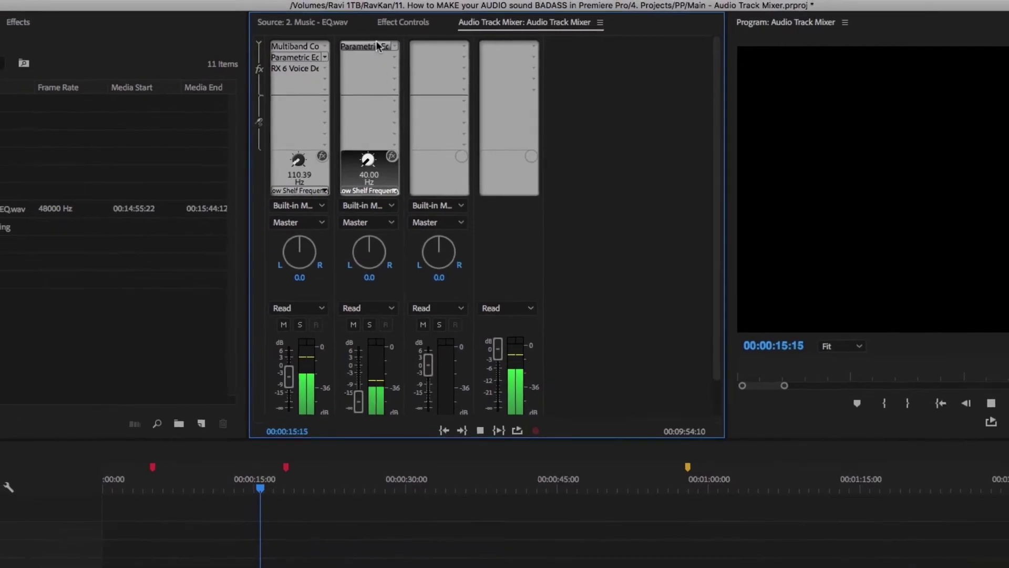
- Open both tracks' Parametric EQs side by side and raise the music high-pass from 40 Hz to 81 Hz
double_click(376, 46)
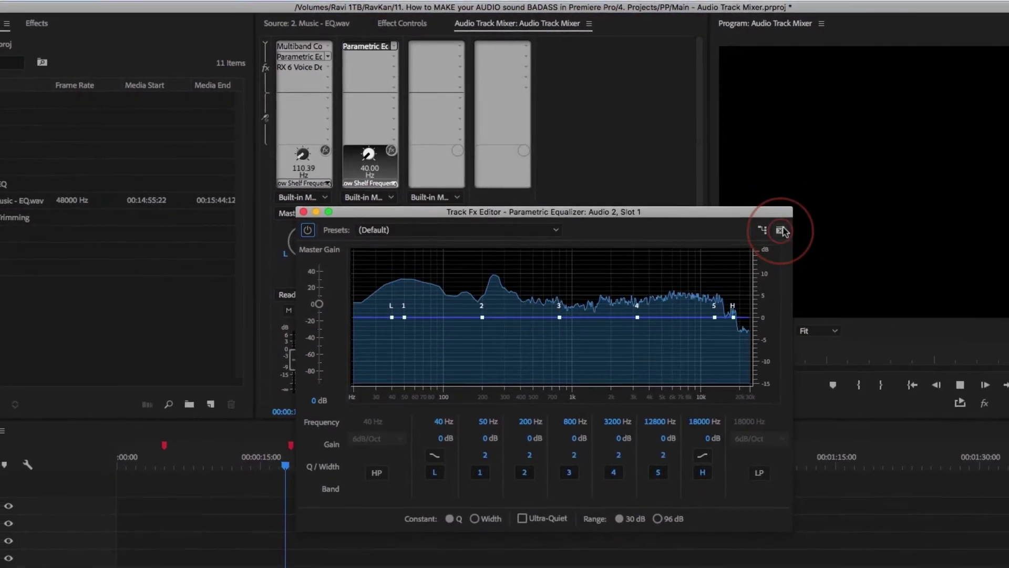
left_click(781, 230)
left_click(315, 60)
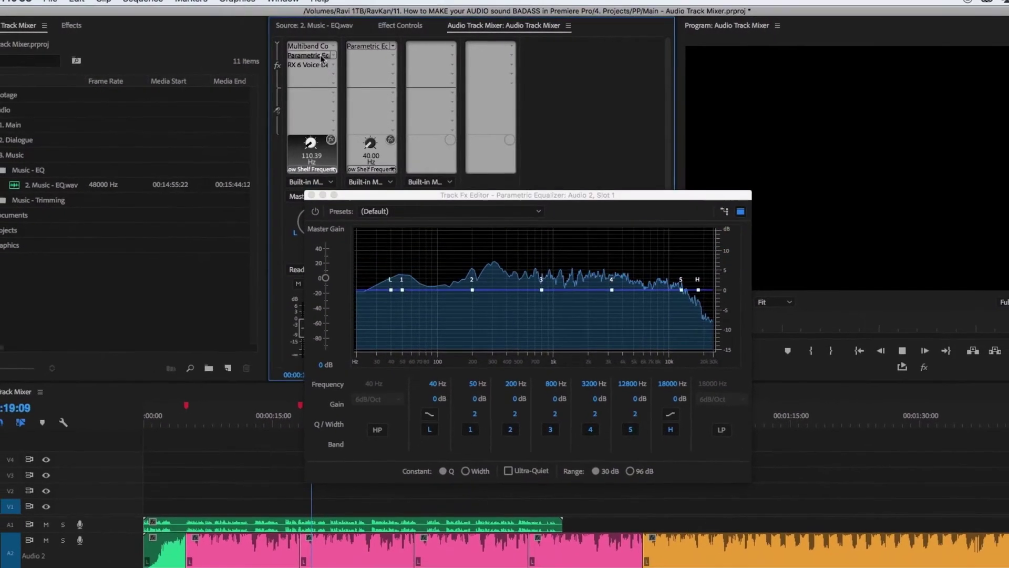
double_click(321, 59)
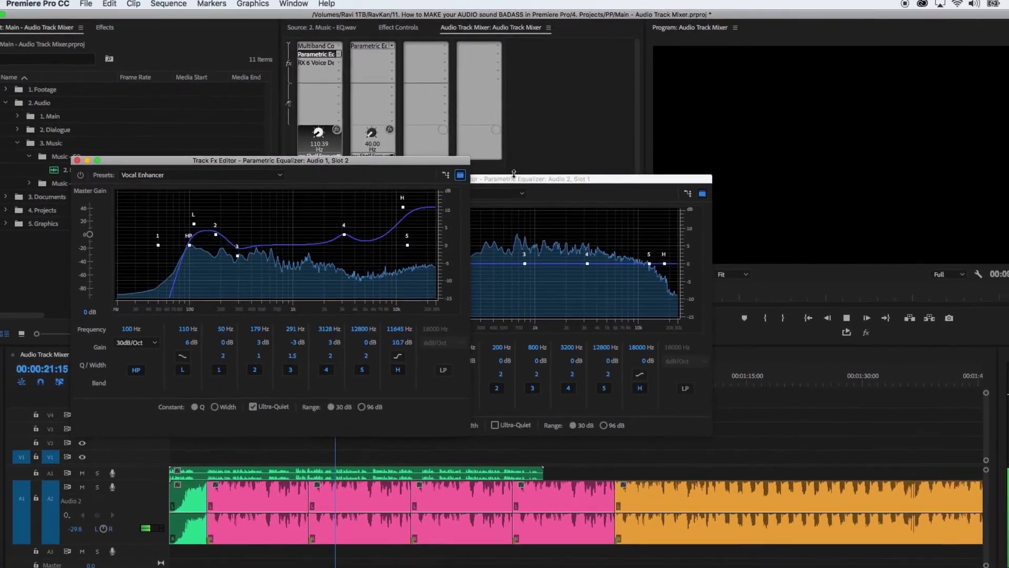
left_click_drag(515, 178, 705, 180)
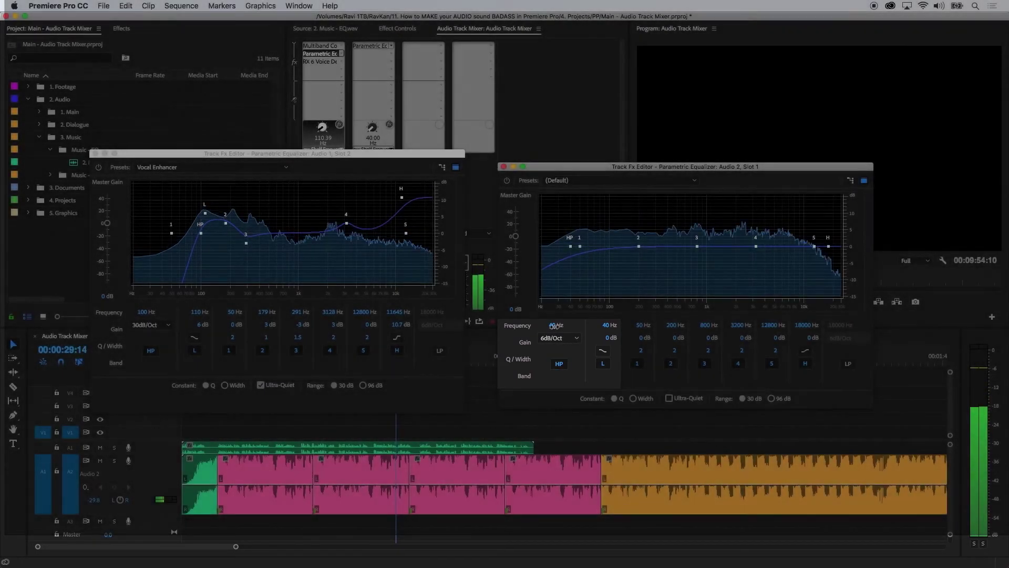
left_click_drag(557, 329, 571, 326)
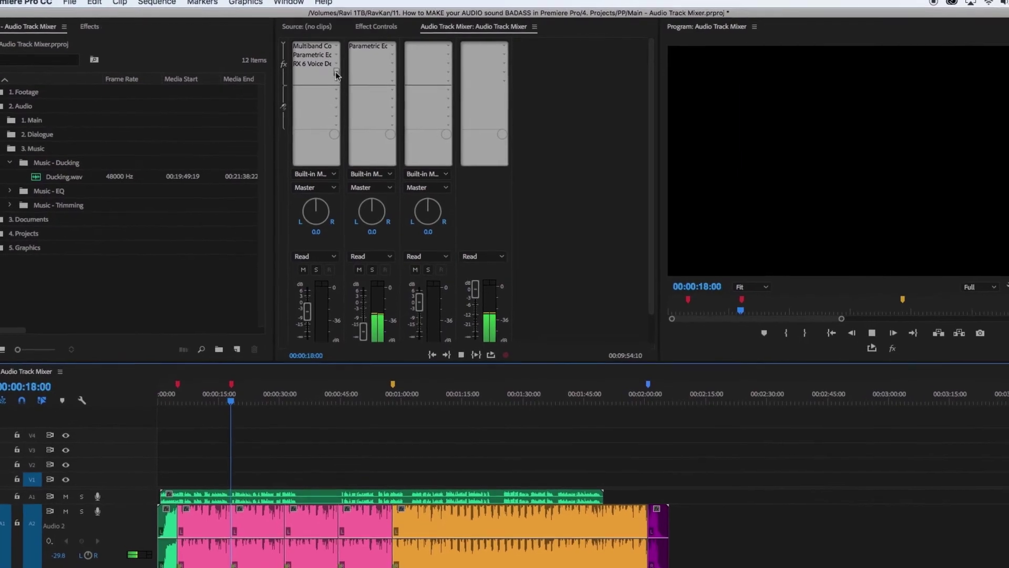
- Add BeatRig SideKick6 to Audio 1's fourth effect slot
left_click(336, 72)
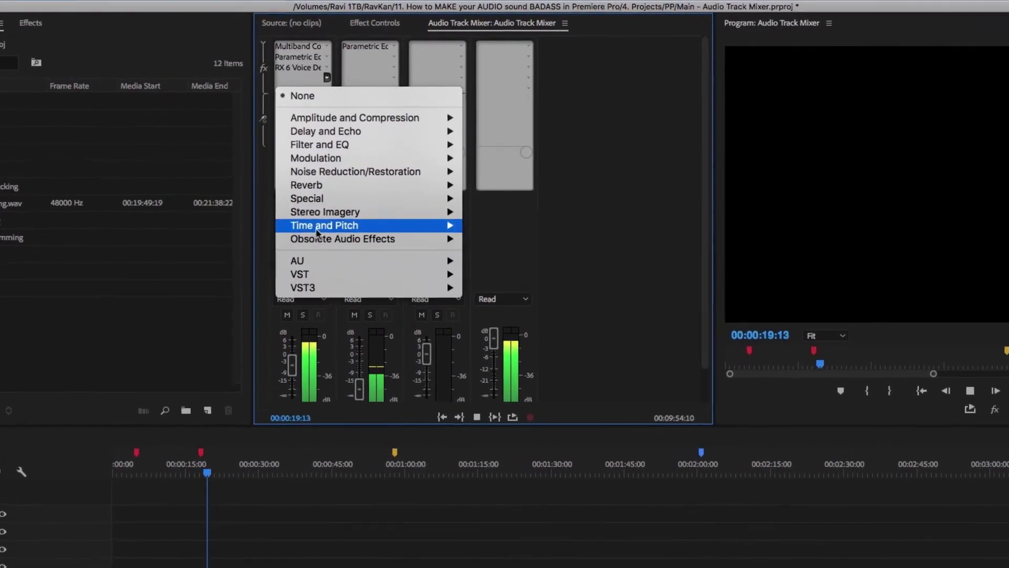
mouse_move(317, 276)
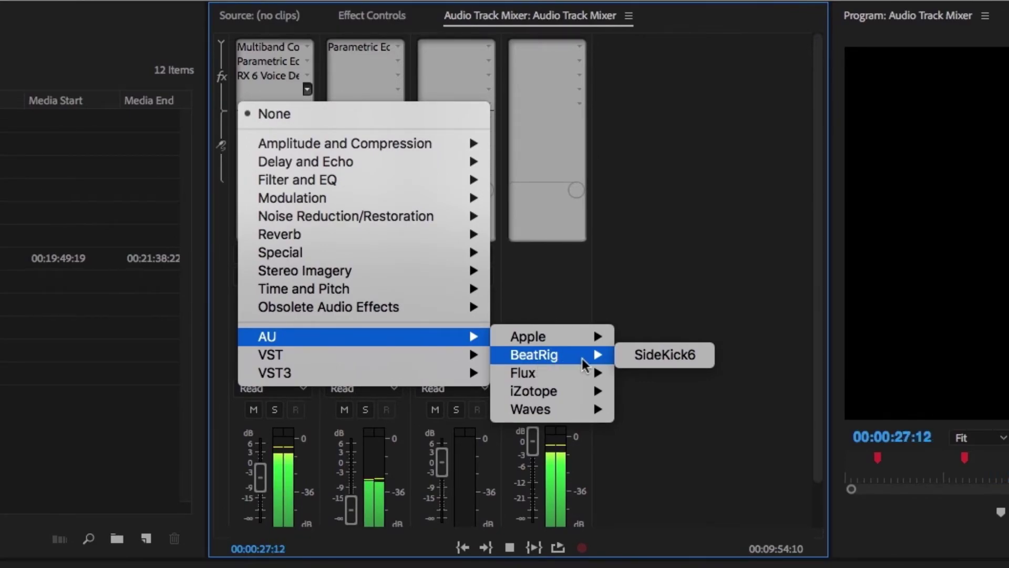
left_click(633, 356)
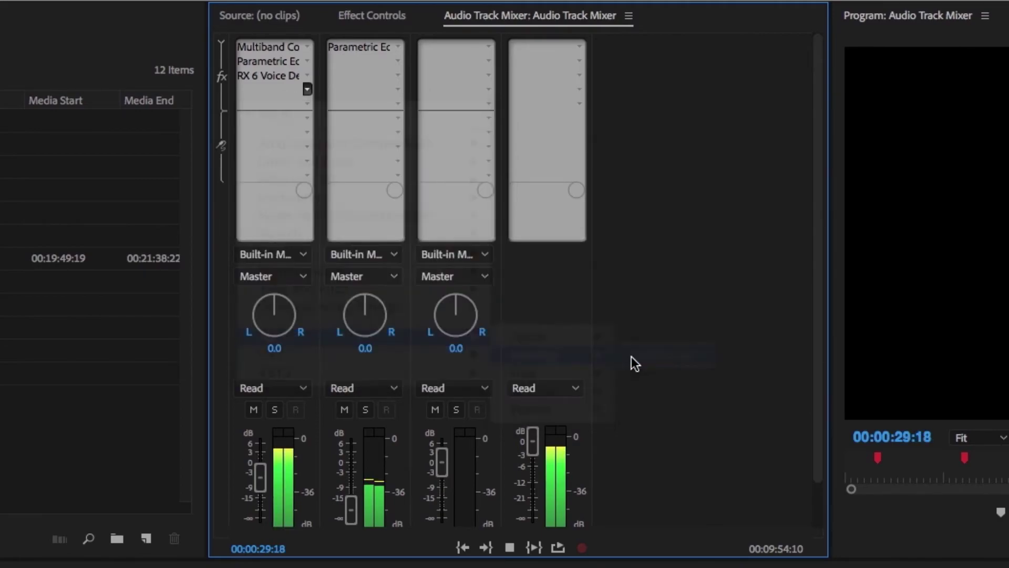
- Add BeatRig SideKick6 to Audio 2's second effect slot
left_click(397, 59)
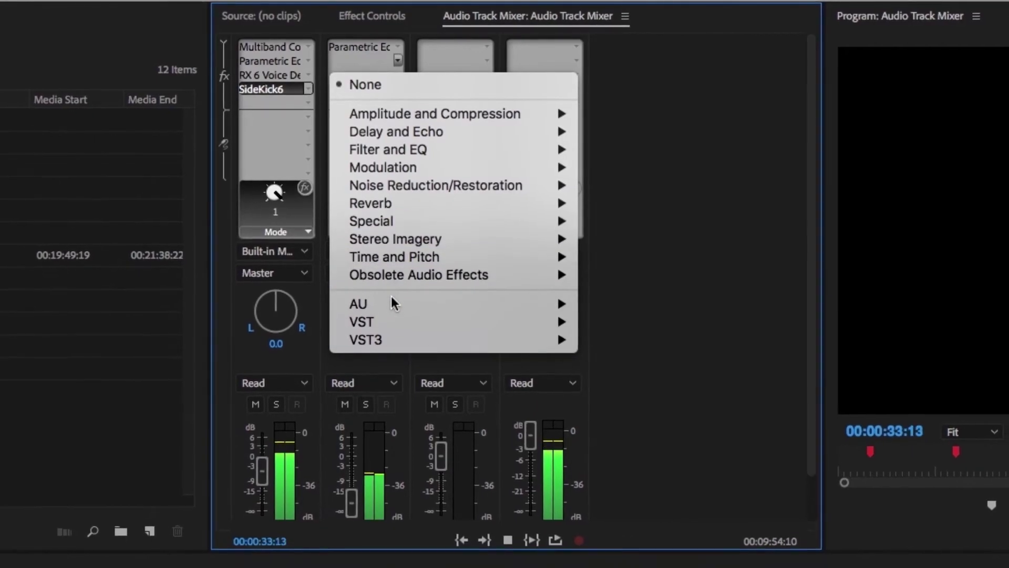
mouse_move(390, 295)
mouse_move(620, 323)
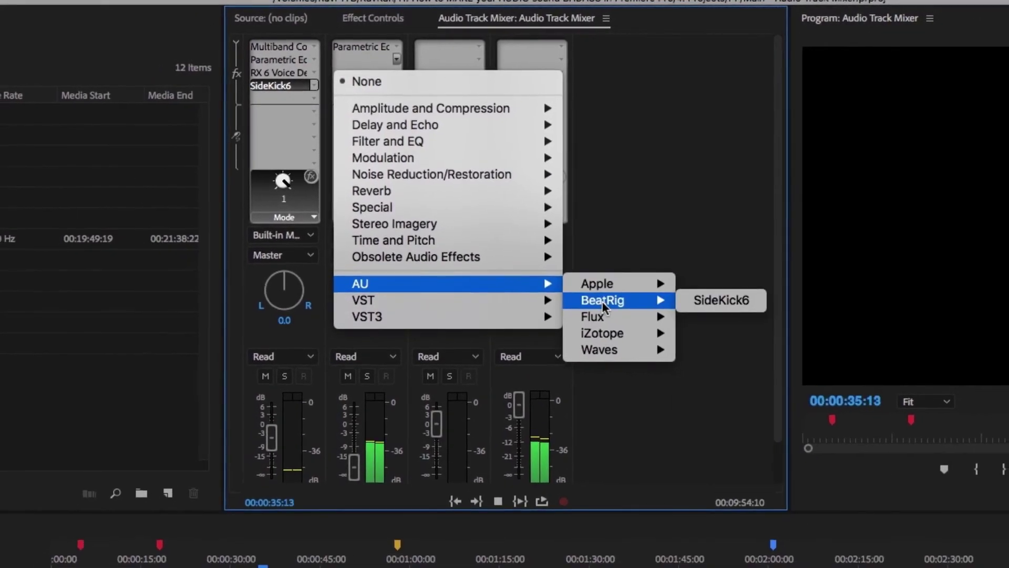
left_click(706, 300)
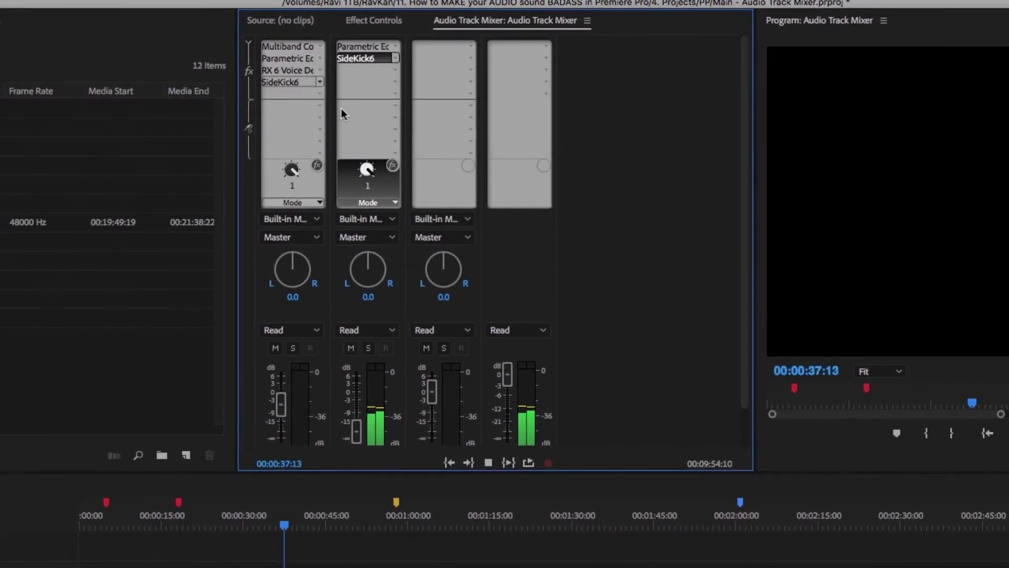
- Open both tracks' SideKick6 editors and arrange them side by side
double_click(282, 82)
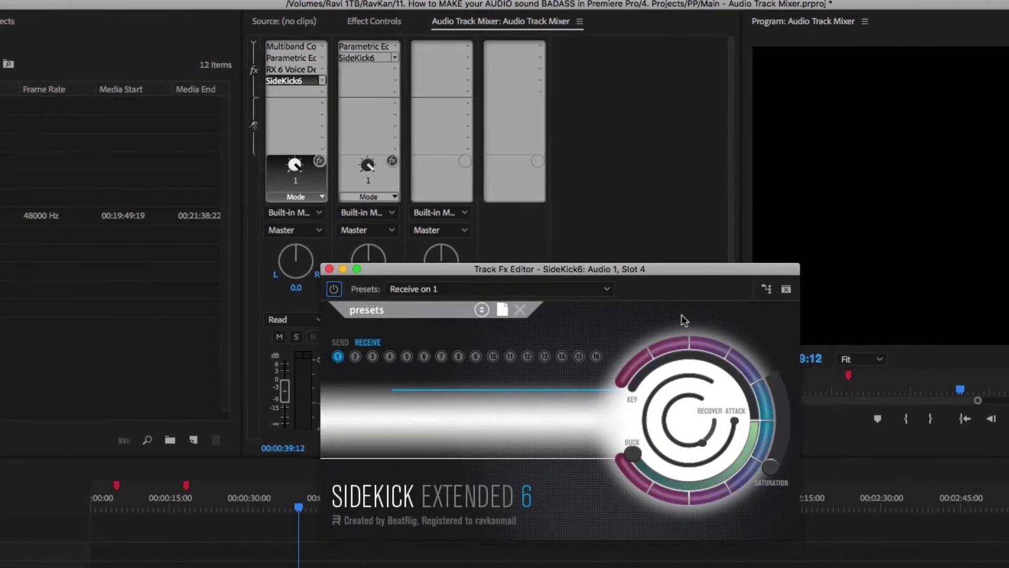
left_click(783, 289)
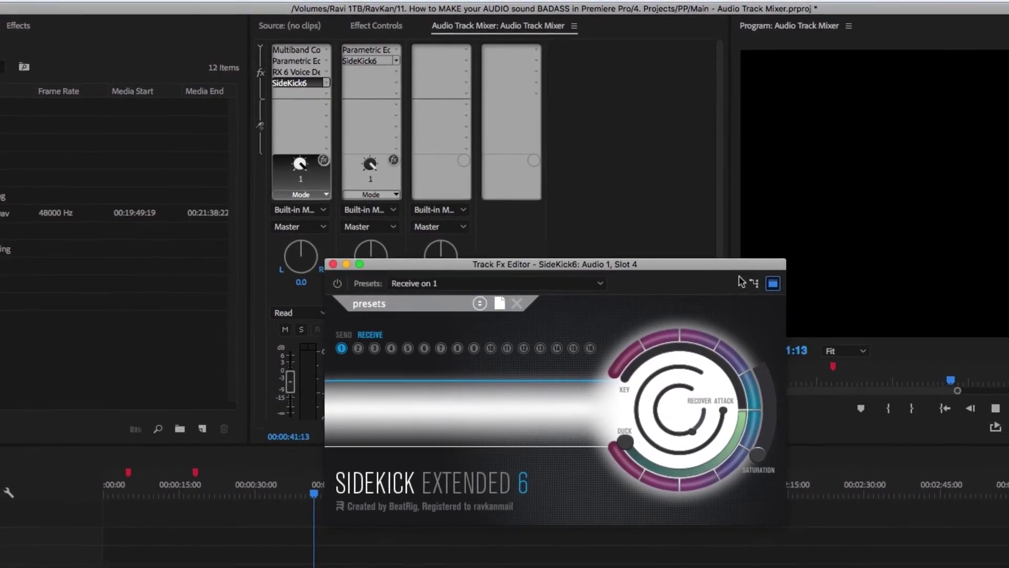
left_click_drag(734, 263, 420, 241)
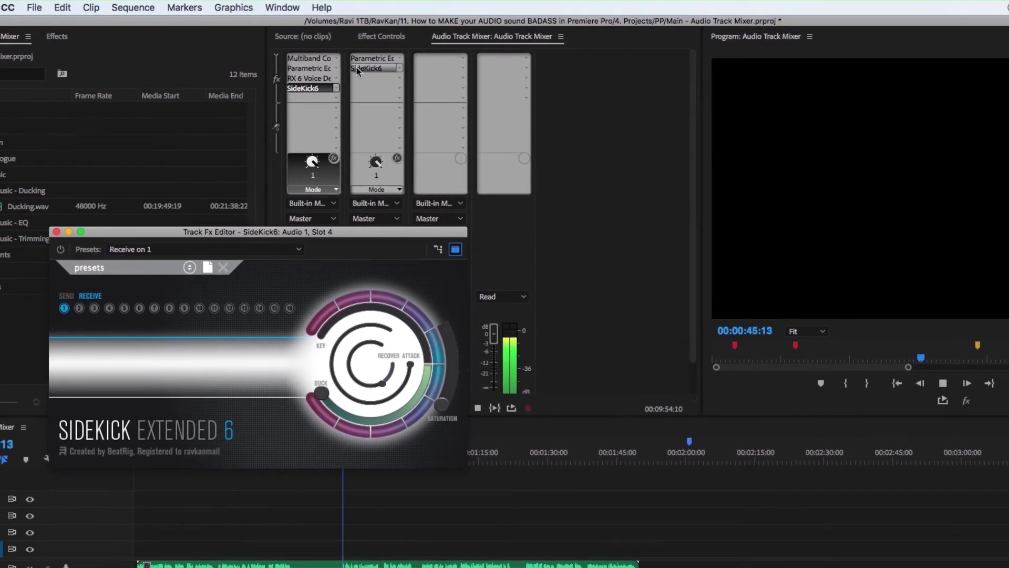
double_click(357, 69)
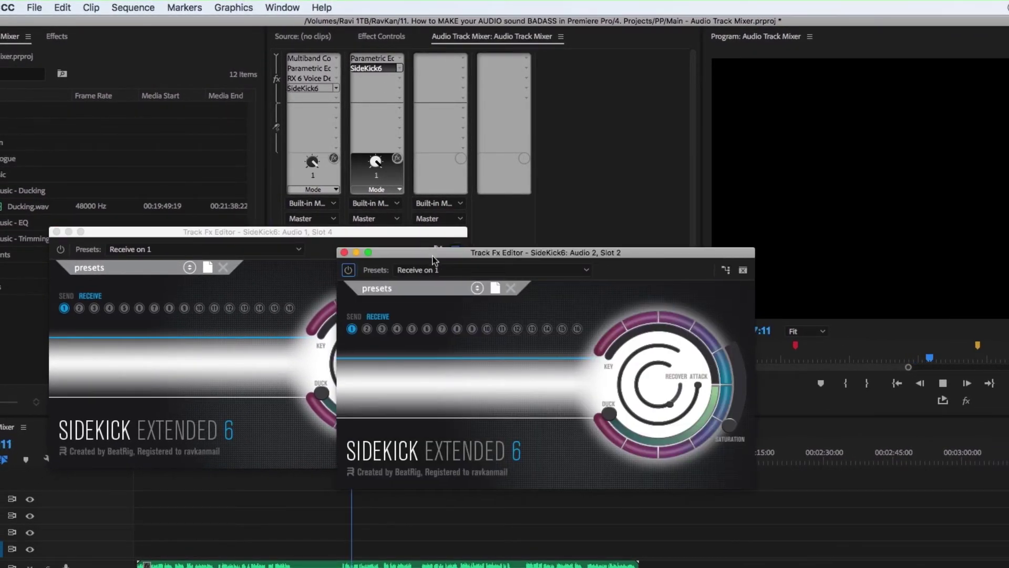
left_click_drag(423, 257, 540, 259)
left_click(382, 229)
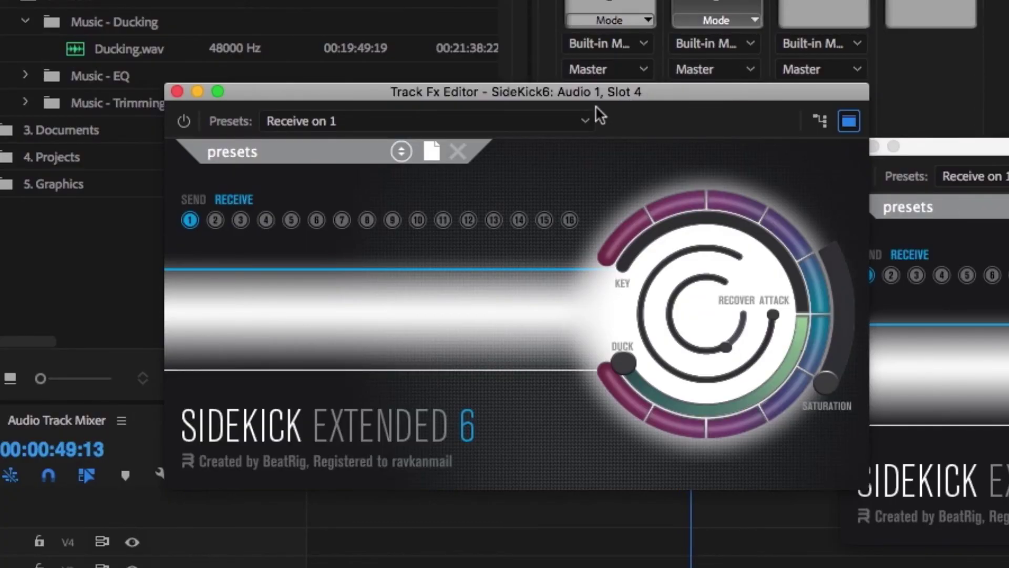
- Set the dialogue SideKick6 preset to Send on 1 and reposition the music editor
left_click(578, 122)
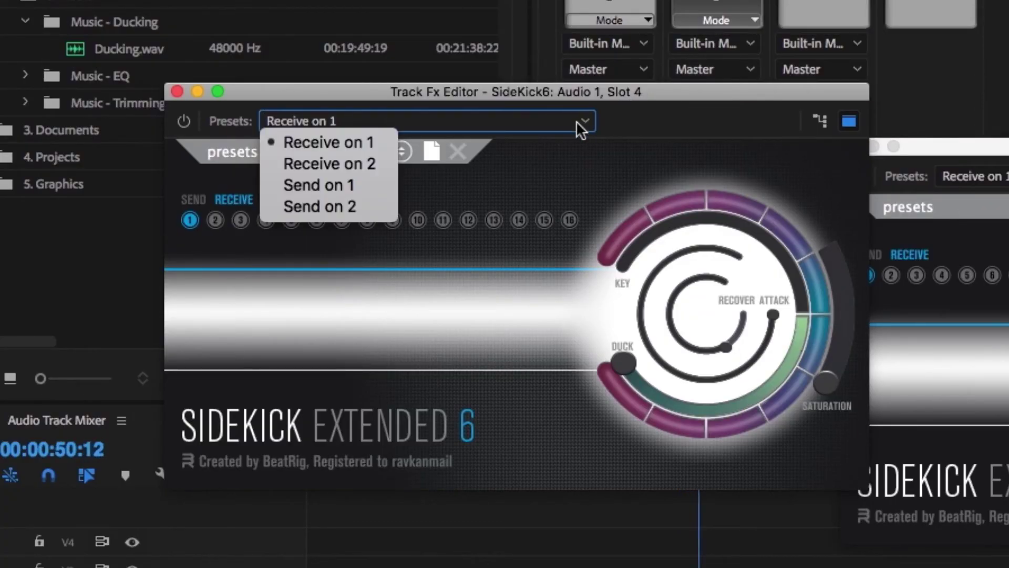
left_click(339, 187)
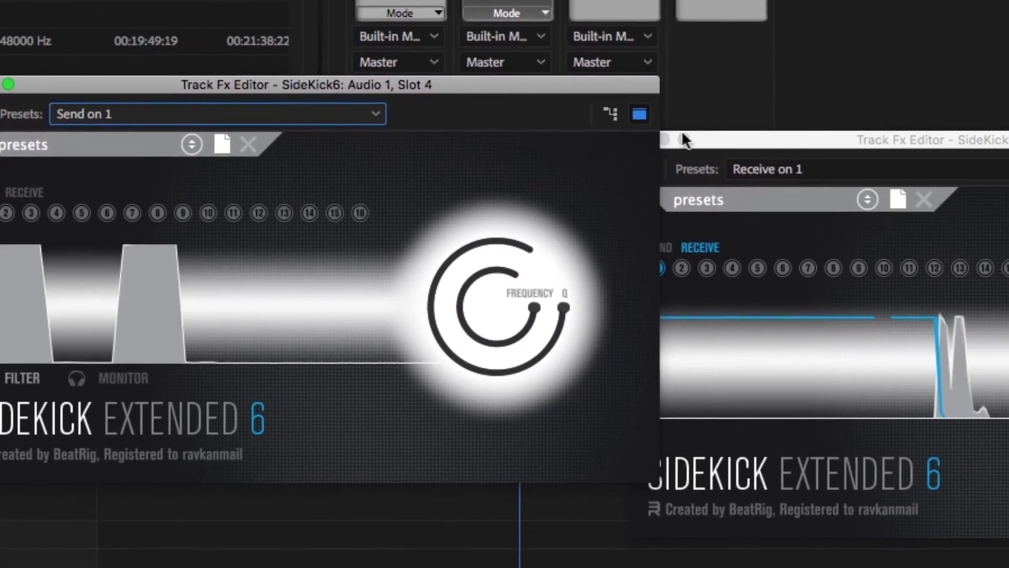
left_click_drag(912, 143, 988, 120)
left_click_drag(277, 96, 294, 107)
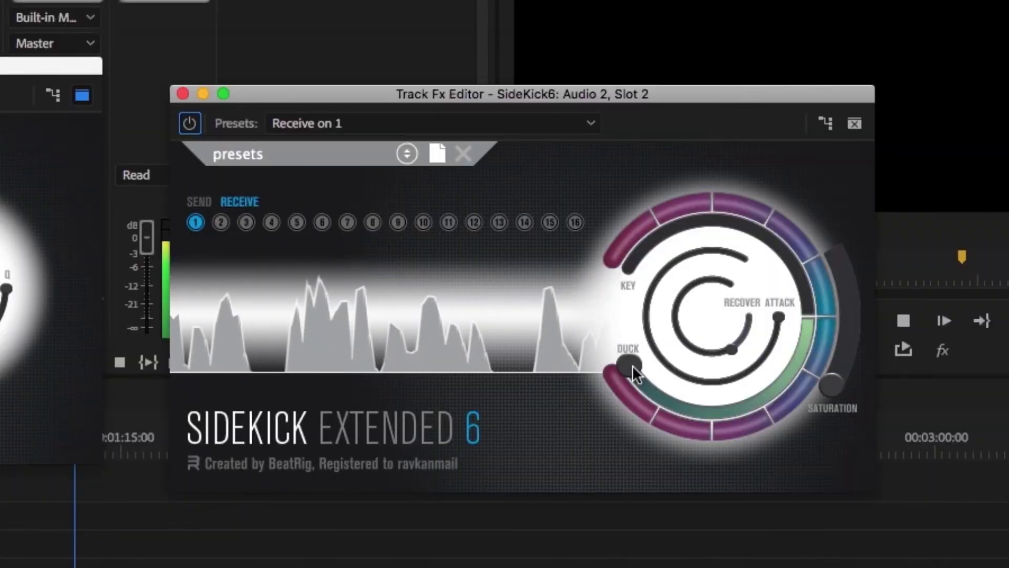
- Turn the music SideKick6 DUCK knob to -37.8 dB and shorten RECOVER to about 78 ms
left_click_drag(632, 365, 684, 378)
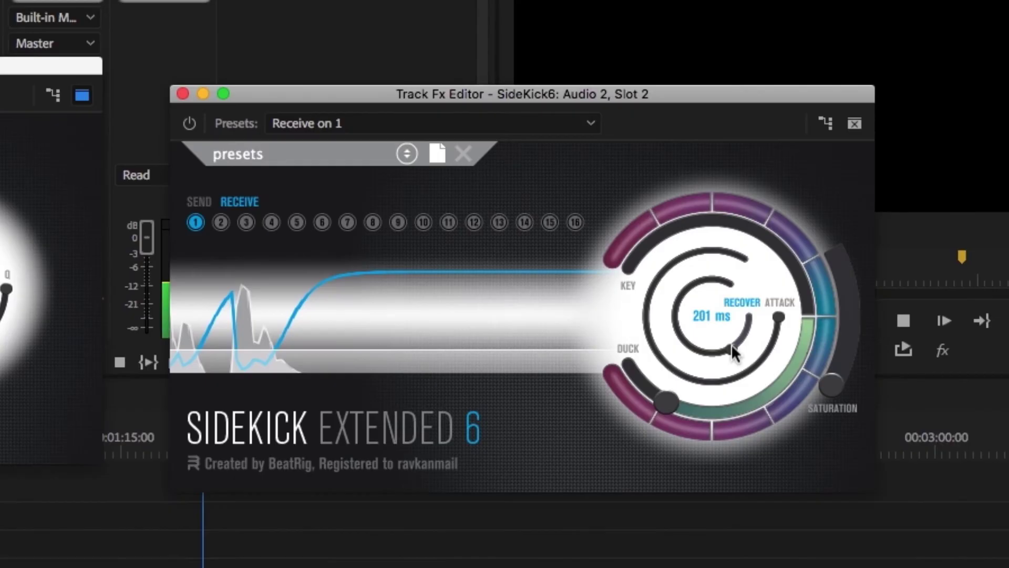
mouse_move(738, 313)
left_mouse_down()
mouse_move(723, 314)
mouse_move(734, 323)
left_mouse_up()
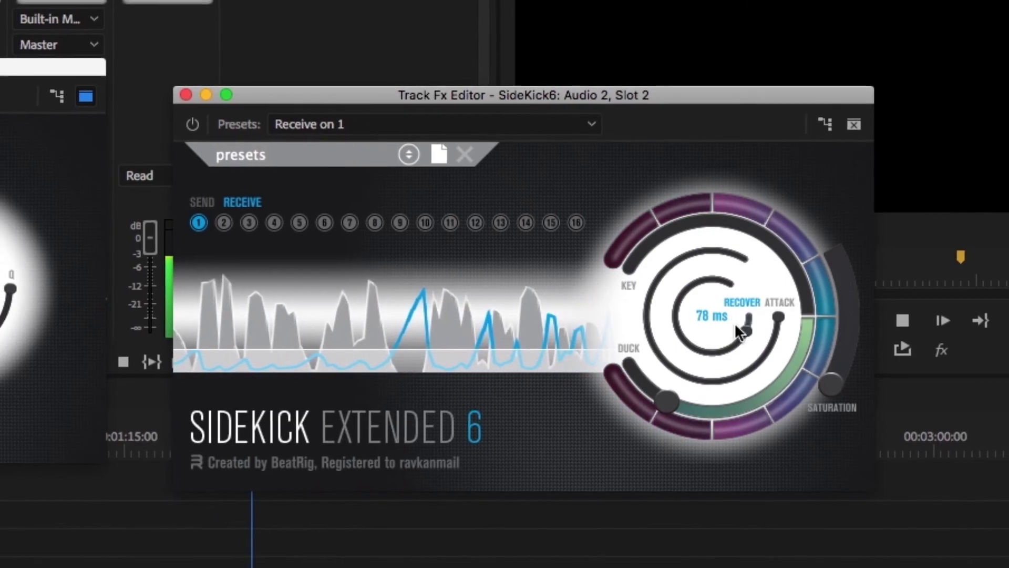